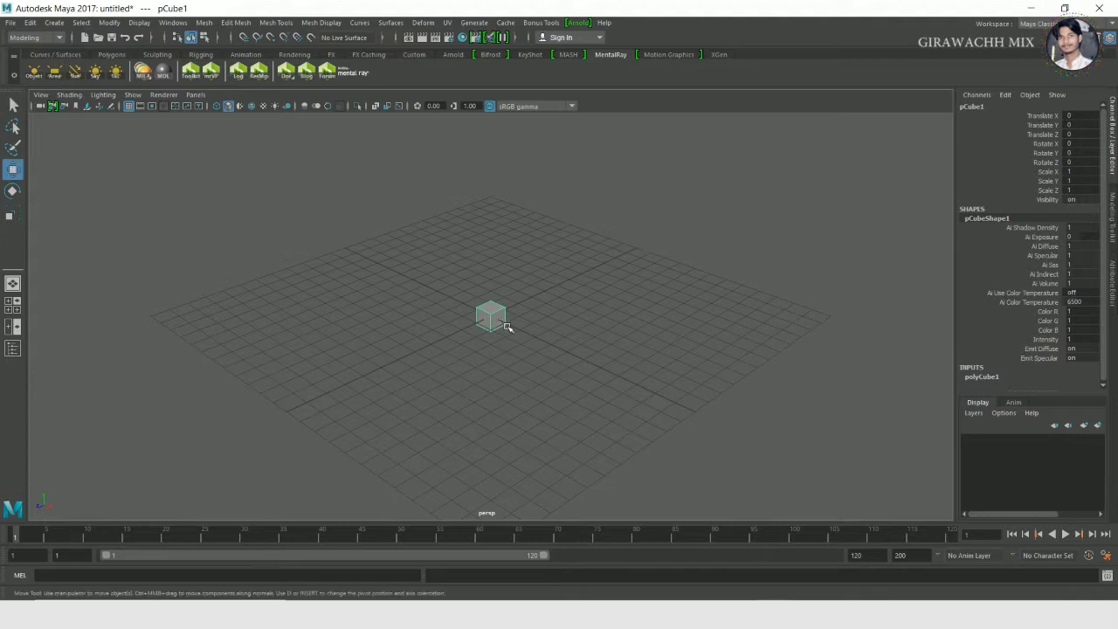
Scale the cube to about 7.18 × 3.56 × 7.18 and raise it to about Y 1.79 so its base sits on the grid
left_click_drag(502, 327, 572, 396)
left_click_drag(493, 269, 498, 238)
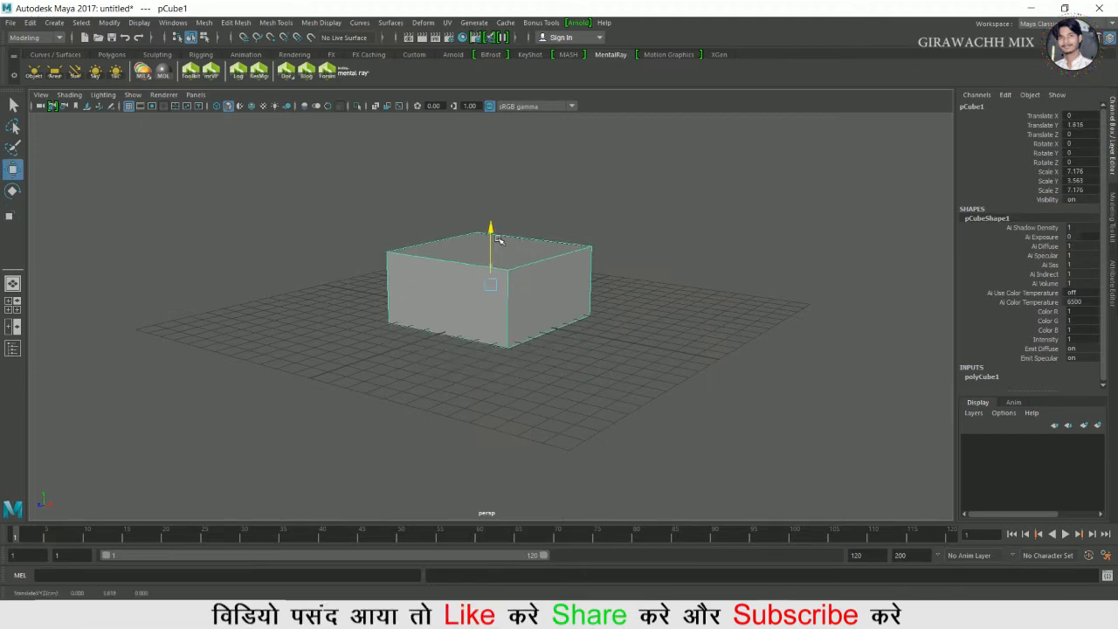
key("space")
key("space")
right_click_drag(366, 378, 719, 425, "alt")
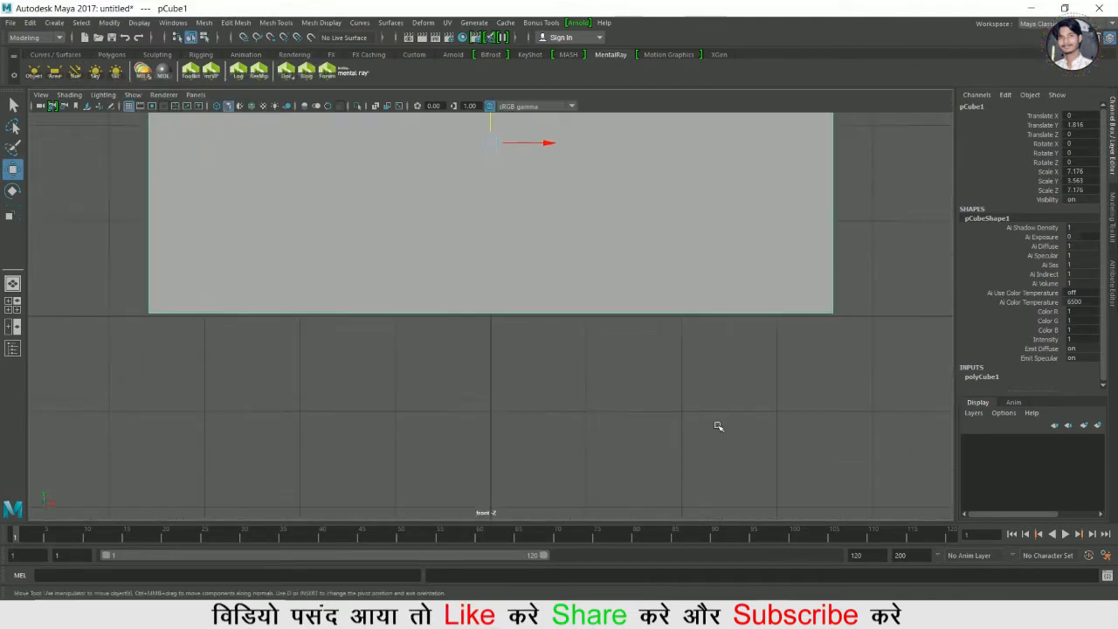
middle_click_drag(610, 351, 609, 436, "alt")
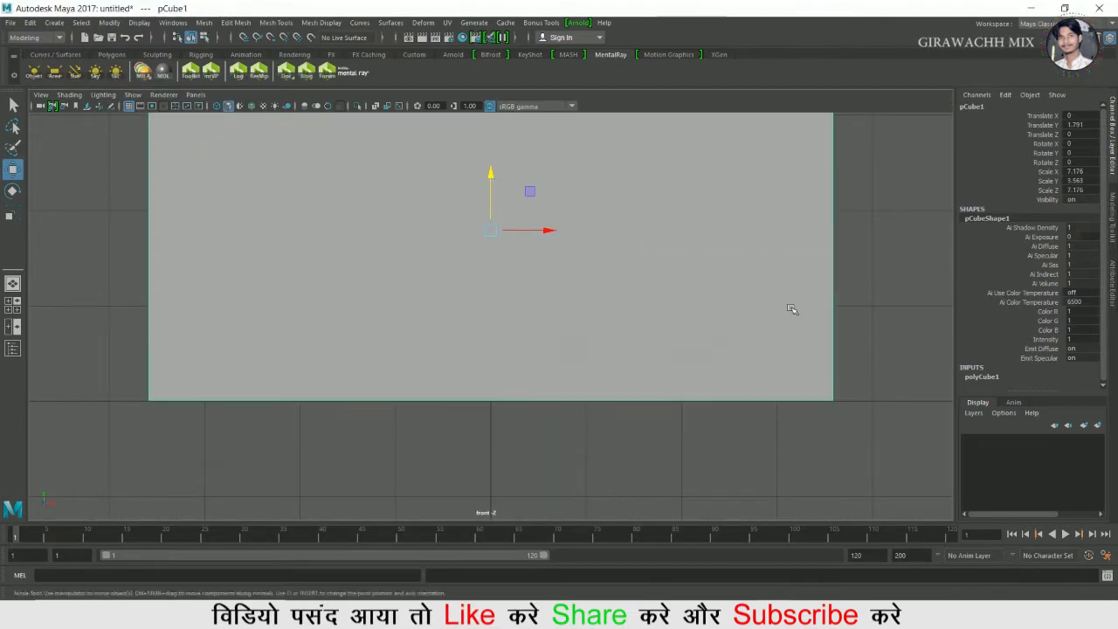
Insert an edge loop across the middle of the cube in the top view
key("space")
key("space")
left_click_drag(780, 282, 556, 246, "alt")
right_click_drag(556, 246, 565, 287)
right_click_drag(611, 214, 613, 214)
key("space")
left_click_drag(603, 227, 184, 222, "alt")
right_click_drag(417, 274, 532, 307, "alt")
middle_click_drag(533, 307, 541, 271, "alt")
right_click_drag(528, 233, 455, 249, "shift")
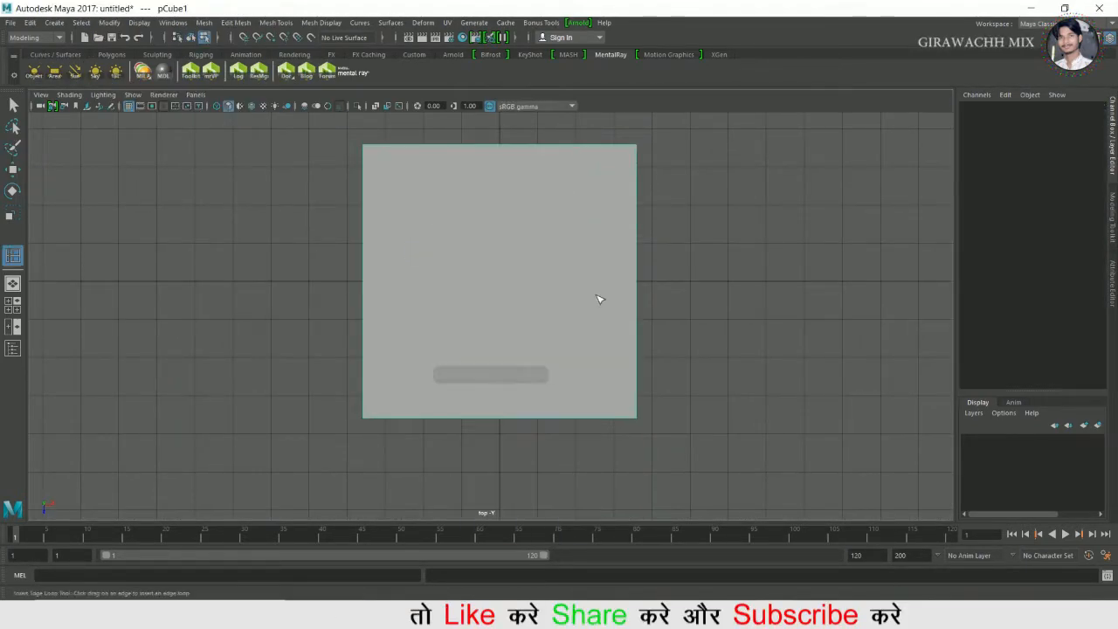
left_click(640, 288)
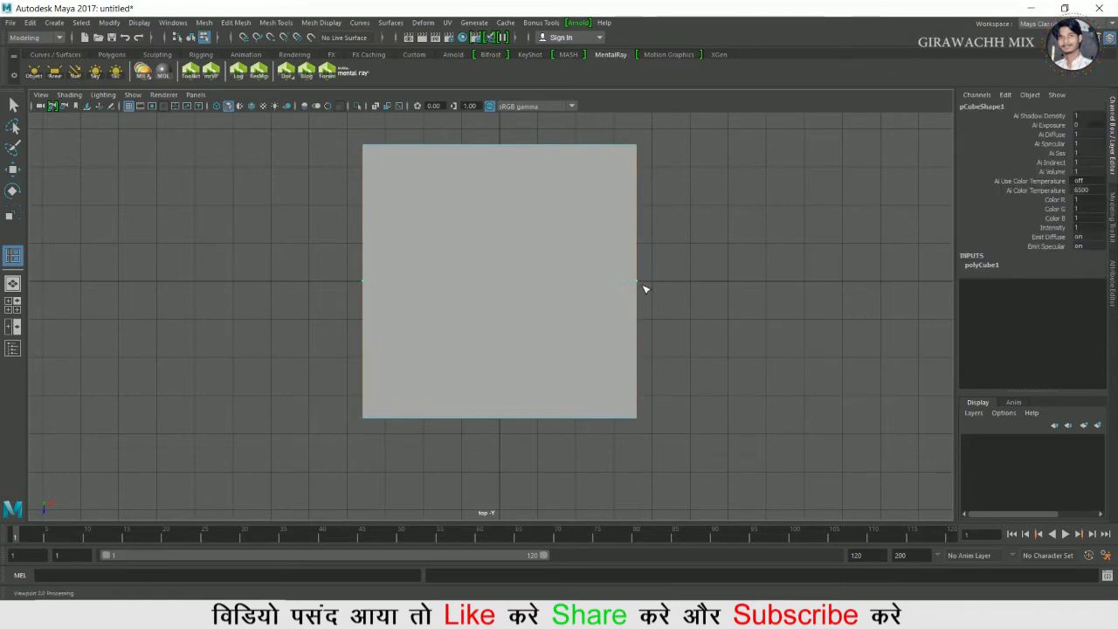
Raise the middle edge of the cube's top face to form the ridge of a gable roof
key("space")
left_click_drag(582, 296, 517, 270)
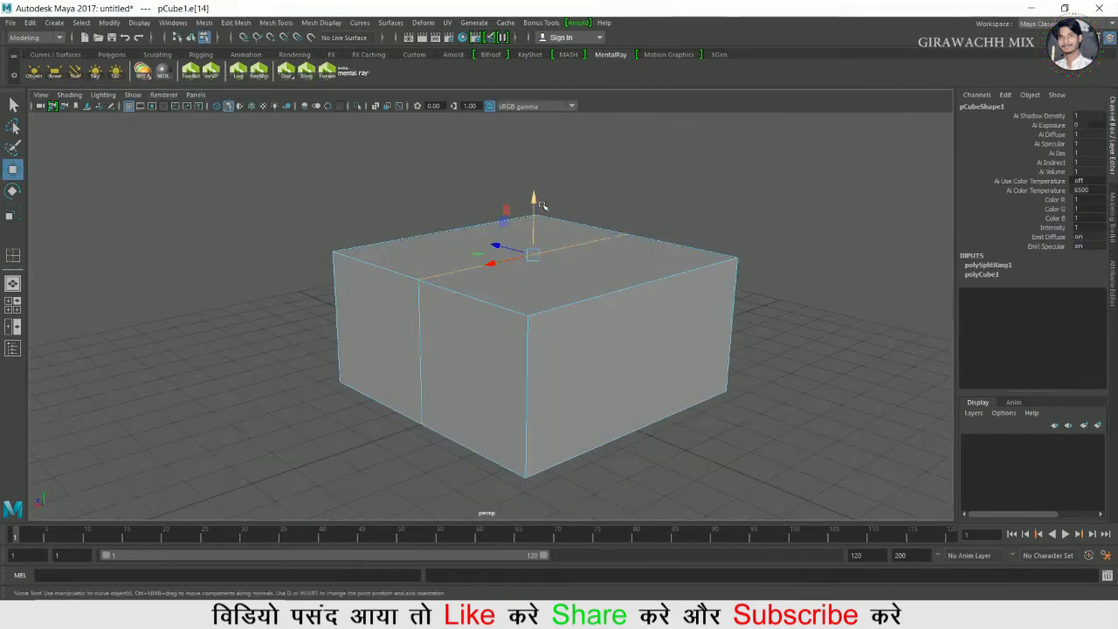
left_click_drag(540, 205, 543, 167)
left_click_drag(349, 342, 332, 405, "alt")
scroll(358, 367, "down", 4)
Examine the gabled block's shape and proportions in the front and perspective views
key("space")
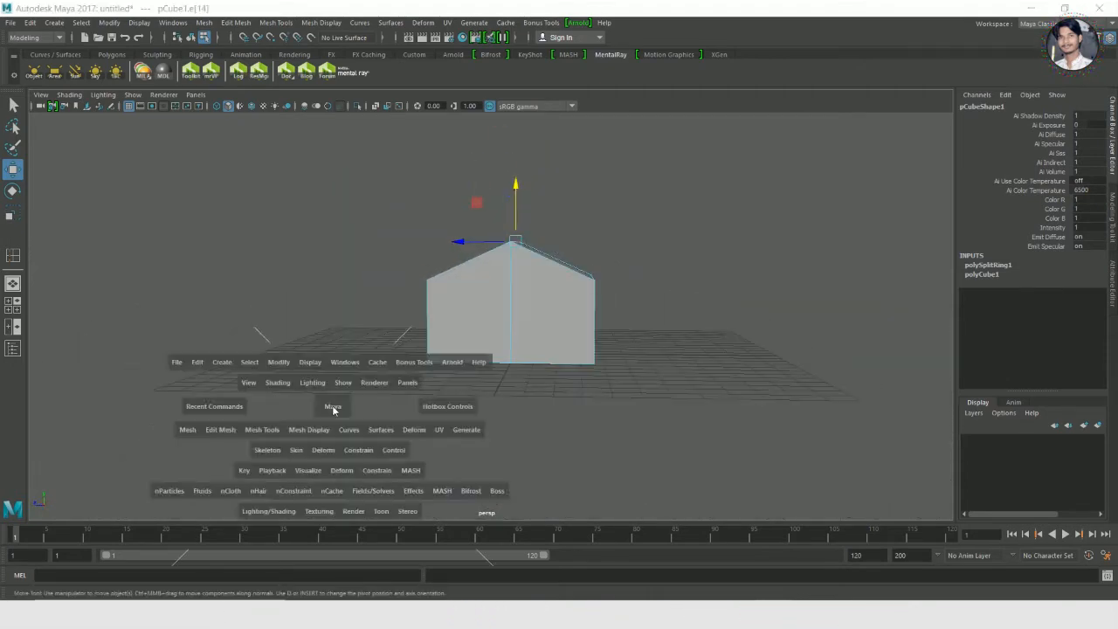
key("space")
scroll(370, 404, "down", 8)
middle_click_drag(654, 225, 654, 274, "alt")
key("space")
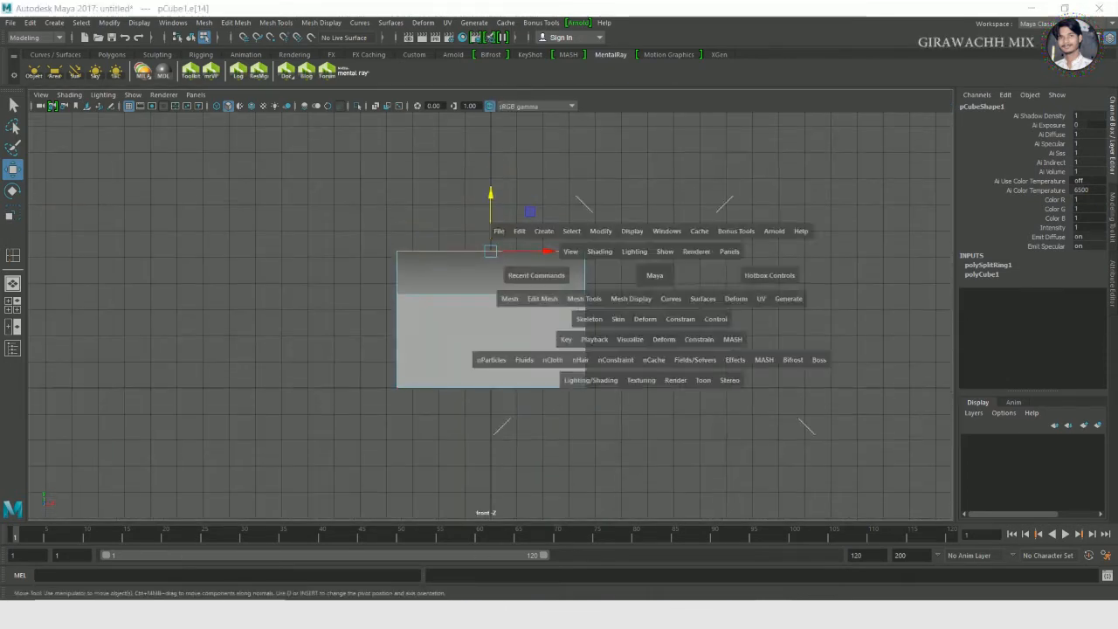
key("space")
scroll(671, 379, "up", 3)
middle_click_drag(670, 378, 674, 495, "alt")
key("space")
key("space")
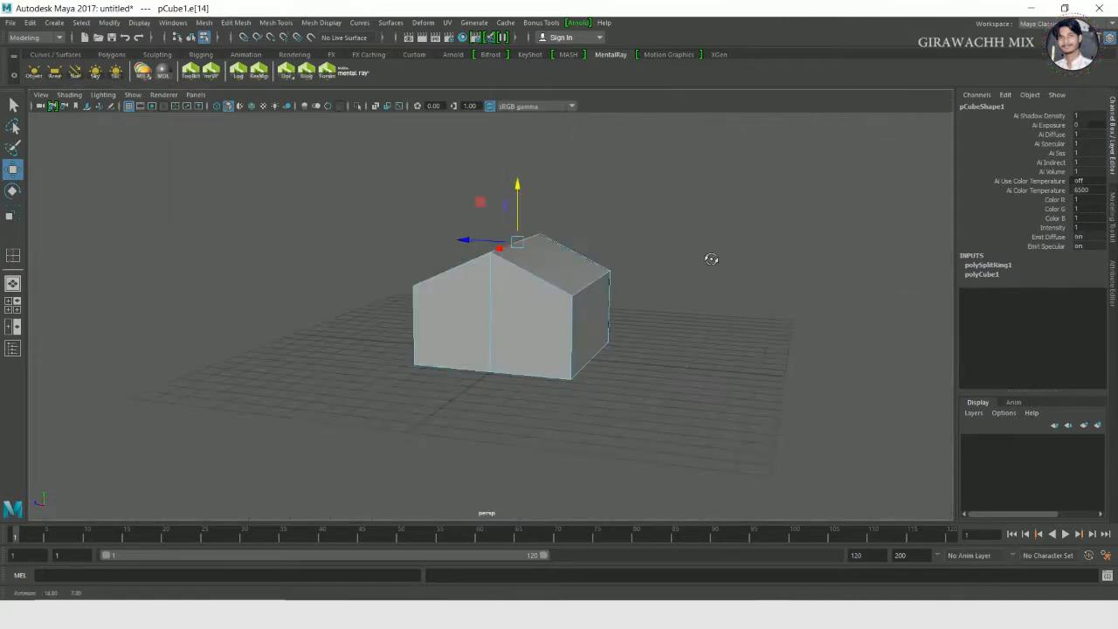
left_click_drag(711, 257, 749, 251, "alt")
scroll(749, 251, "up", 5)
scroll(385, 377, "down", 6)
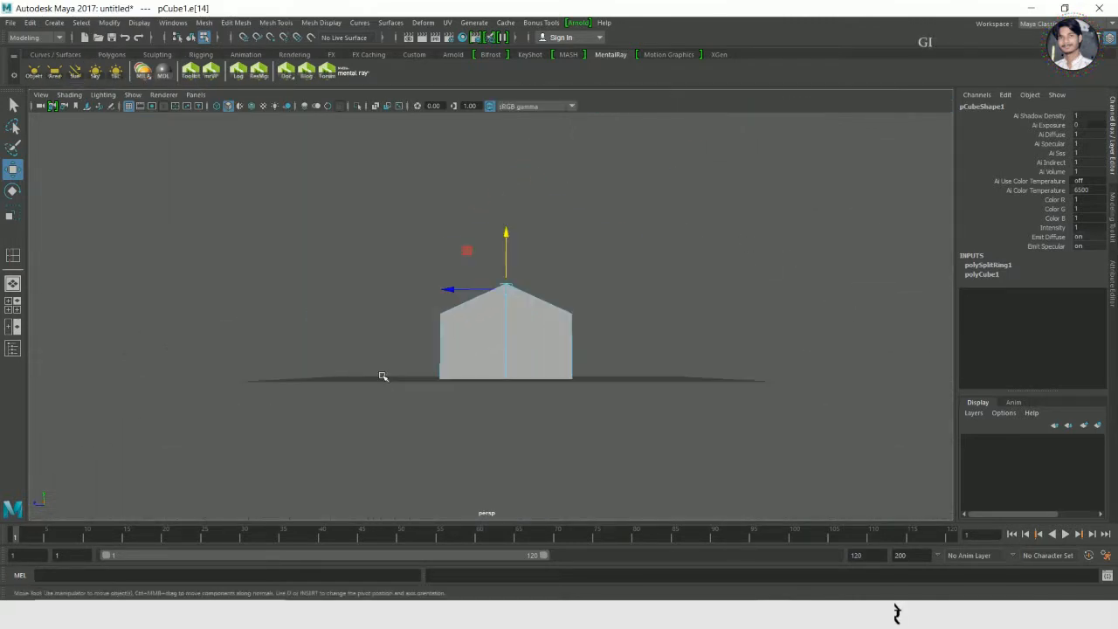
Return to object mode, select the house and examine its gable end in perspective
left_click_drag(384, 377, 407, 344, "alt")
right_click_drag(407, 344, 481, 301)
left_click(659, 212)
scroll(612, 371, "up", 5)
left_click_drag(659, 212, 757, 381, "alt")
scroll(756, 380, "down", 4)
middle_click_drag(574, 445, 574, 402, "alt")
left_click_drag(574, 401, 530, 396, "alt")
left_click(530, 397)
right_click_drag(530, 397, 590, 422, "alt")
left_click_drag(579, 289, 586, 309, "alt")
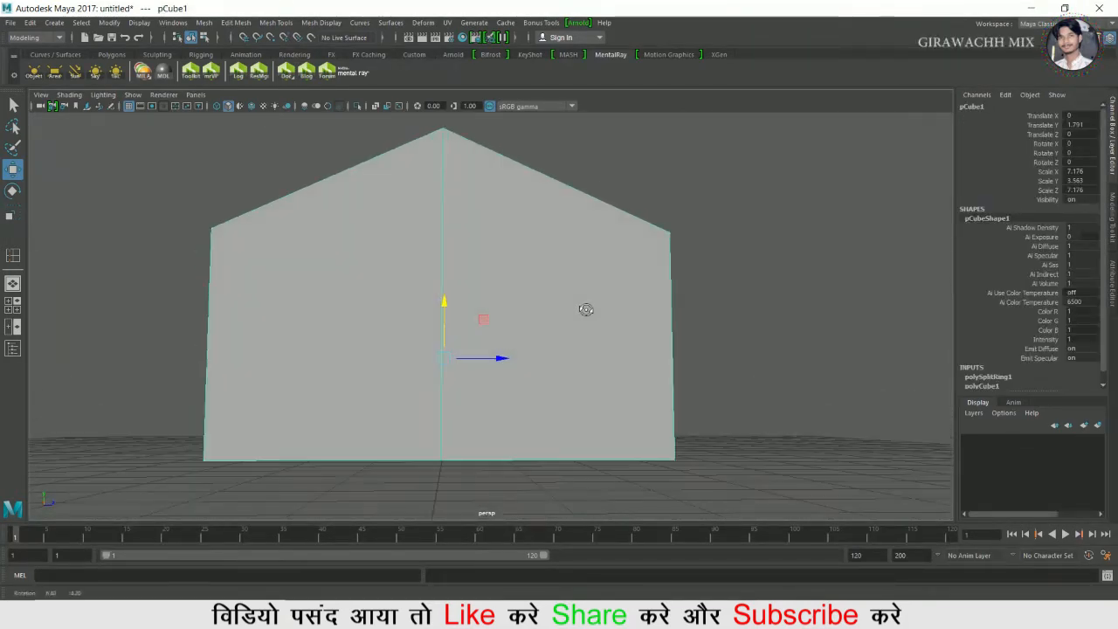
left_click_drag(472, 217, 469, 260, "alt")
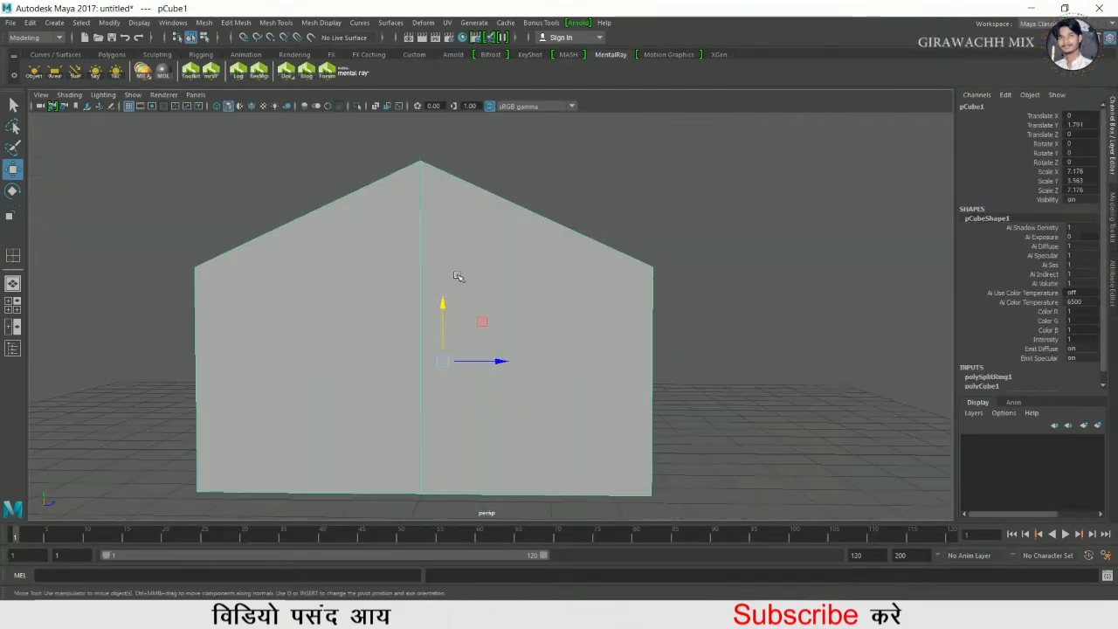
Compare the house's profile in the side, four-view and perspective layouts
key("space")
key("space")
left_click(806, 167)
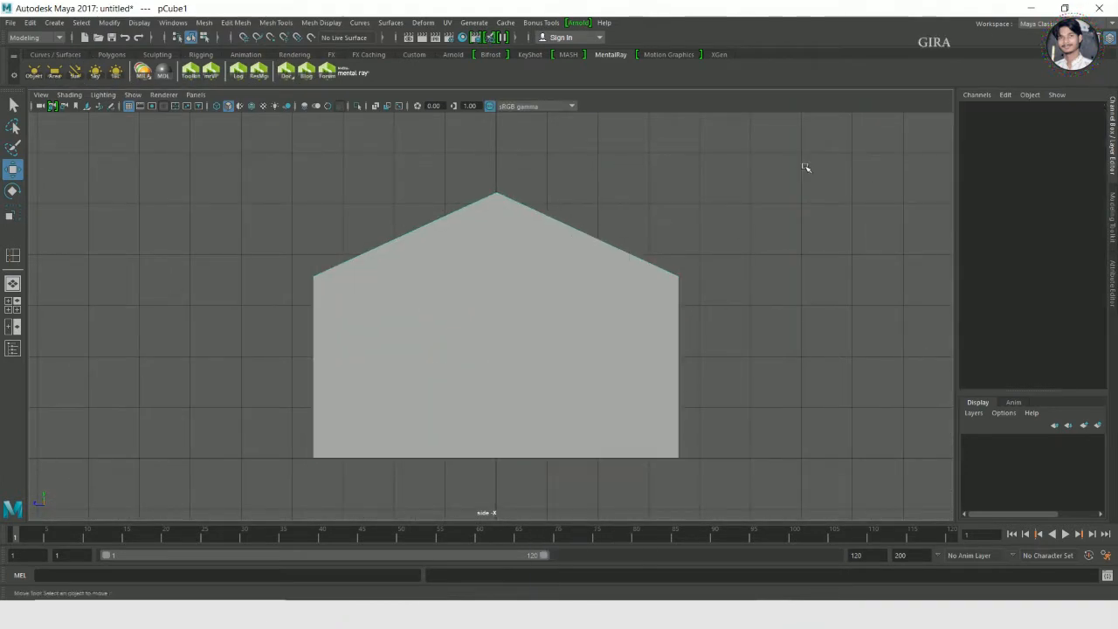
left_click(572, 280)
right_click_drag(572, 280, 496, 303, "alt")
key("space")
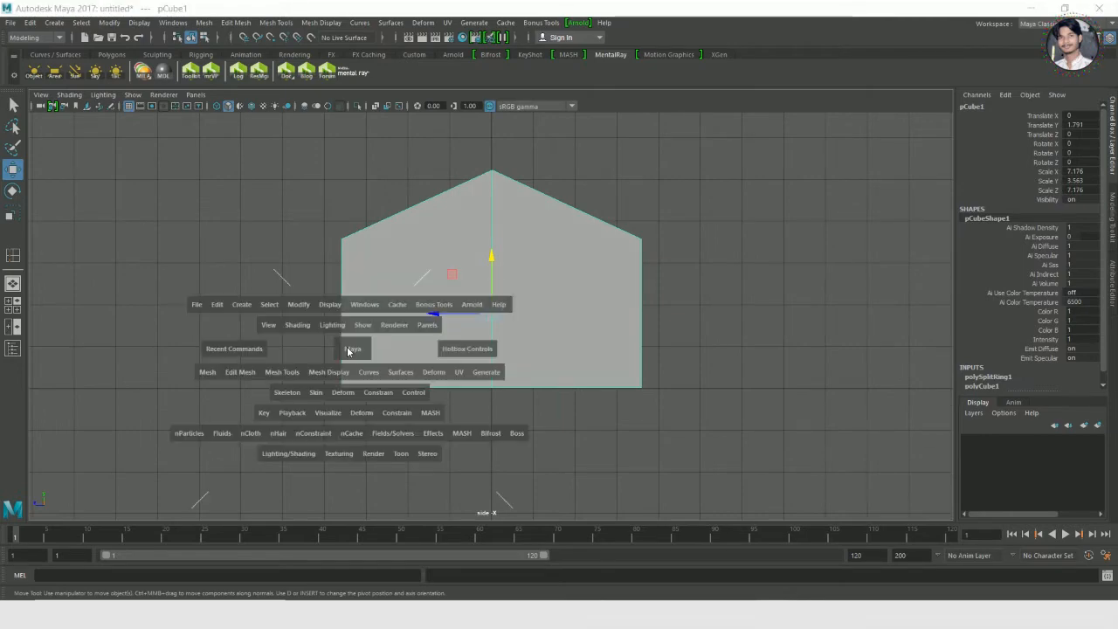
left_click_drag(352, 347, 339, 369)
right_click_drag(339, 370, 552, 361, "alt")
key("space")
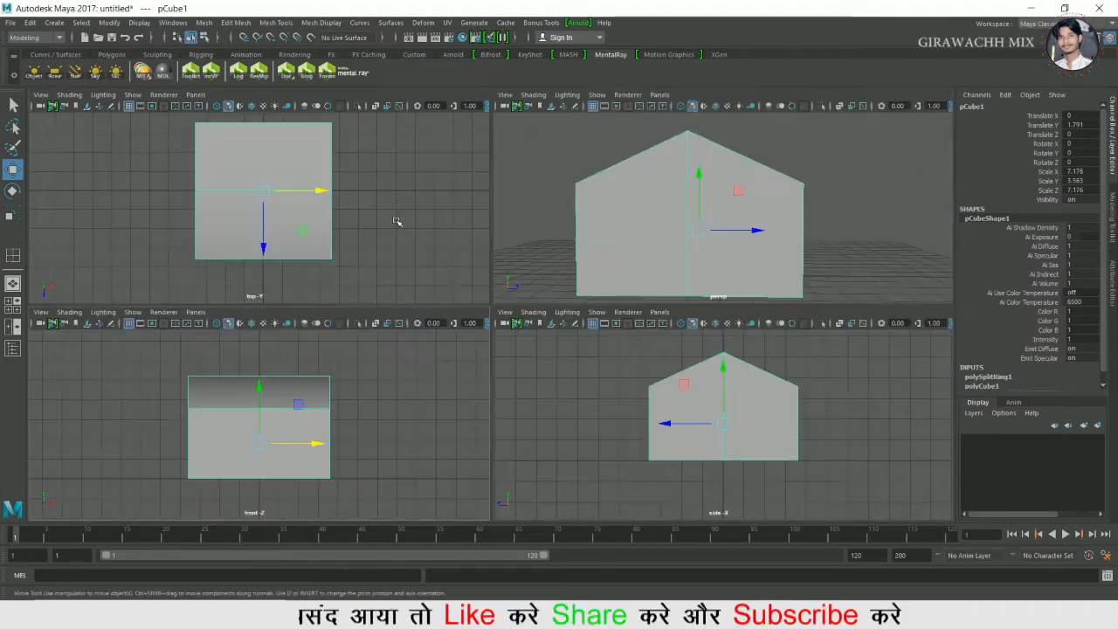
key("space")
right_click_drag(502, 257, 736, 228, "alt")
key("space")
key("space")
left_click_drag(620, 259, 579, 279, "alt")
left_click(103, 95)
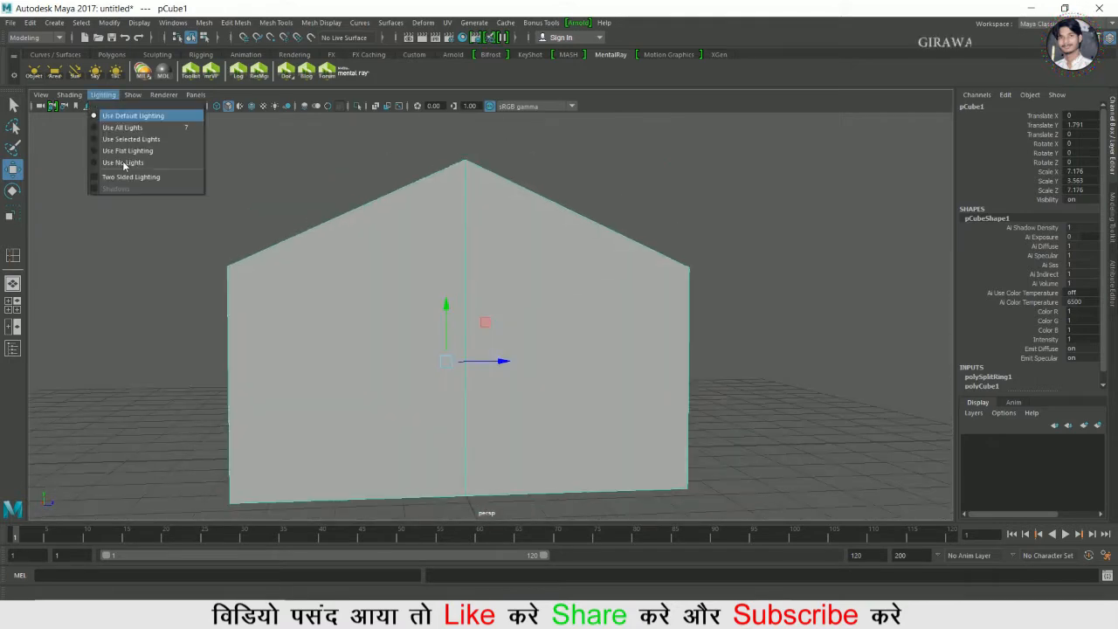
left_click(297, 235)
left_click_drag(503, 359, 429, 293, "alt")
left_click(106, 95)
Insert a horizontal edge loop around the house walls just below the eaves
left_click(460, 297)
right_click_drag(401, 224, 326, 242, "shift")
left_click(214, 273)
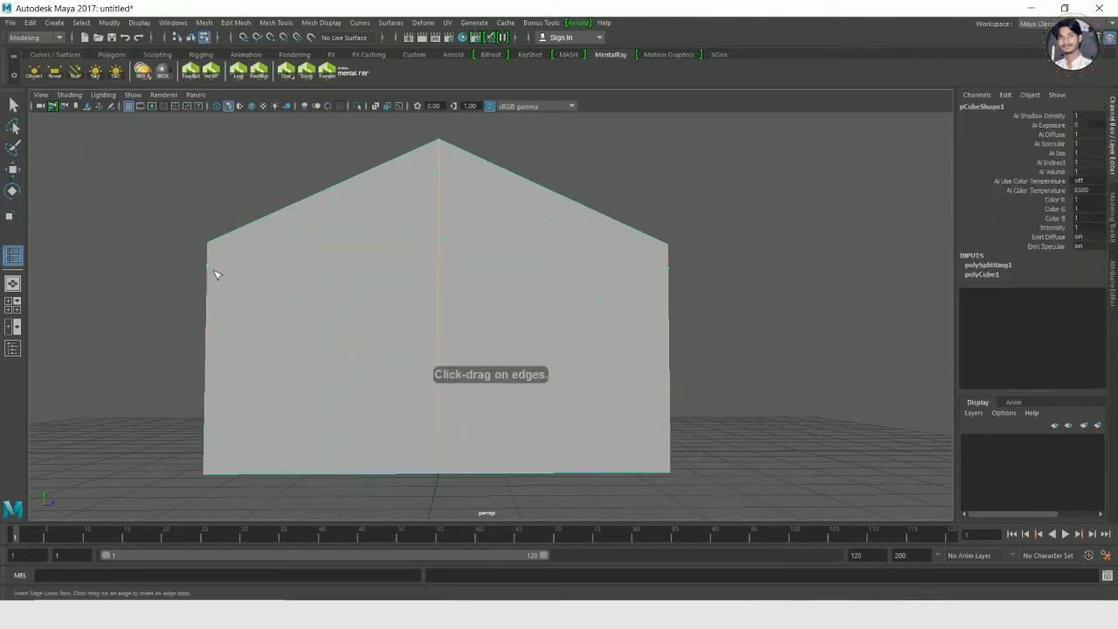
left_click(217, 275)
left_click_drag(218, 277, 244, 351, "alt")
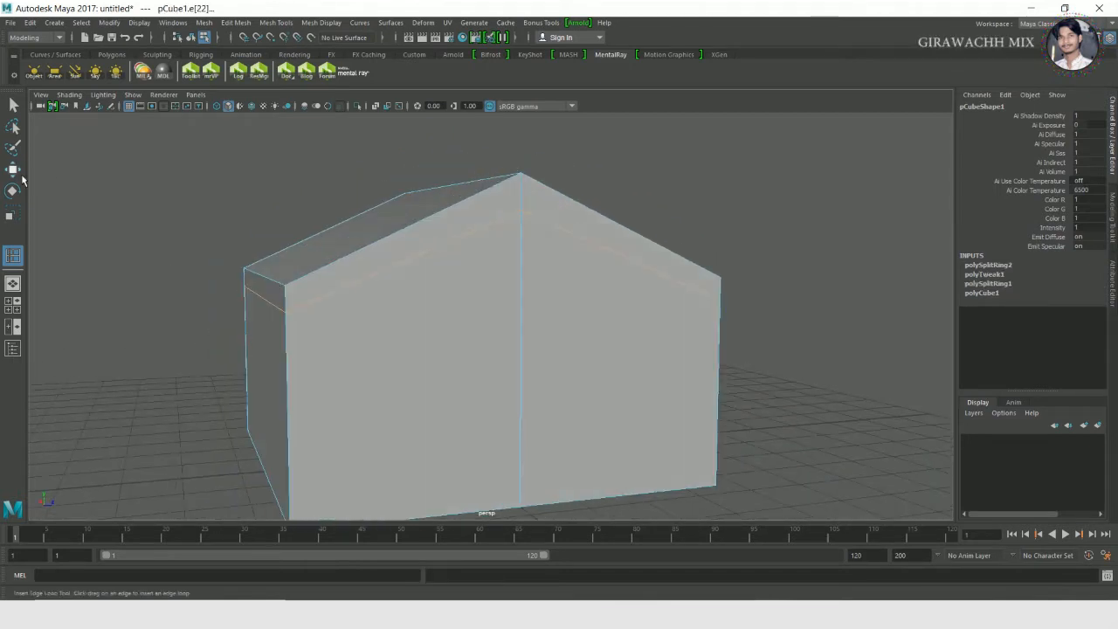
In the side view, lower the middle vertices of the new edge loop so it runs straight across the gable walls at eave level
left_click(14, 172)
left_click_drag(489, 276, 529, 277, "alt")
key("F9")
left_click(487, 214)
key("space")
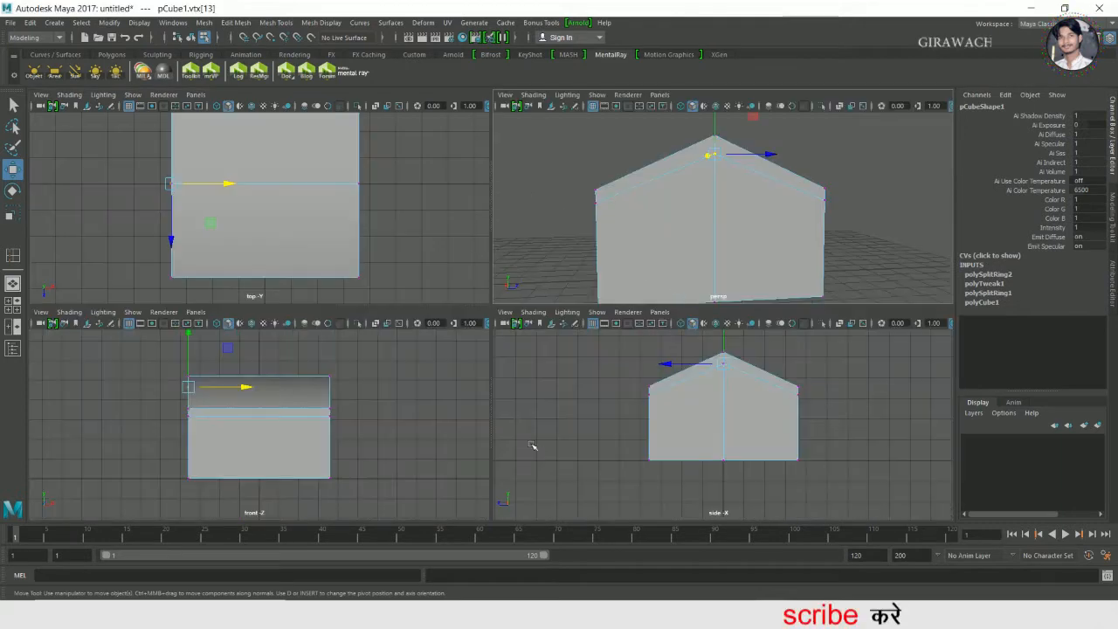
key("space")
scroll(697, 435, "up", 3)
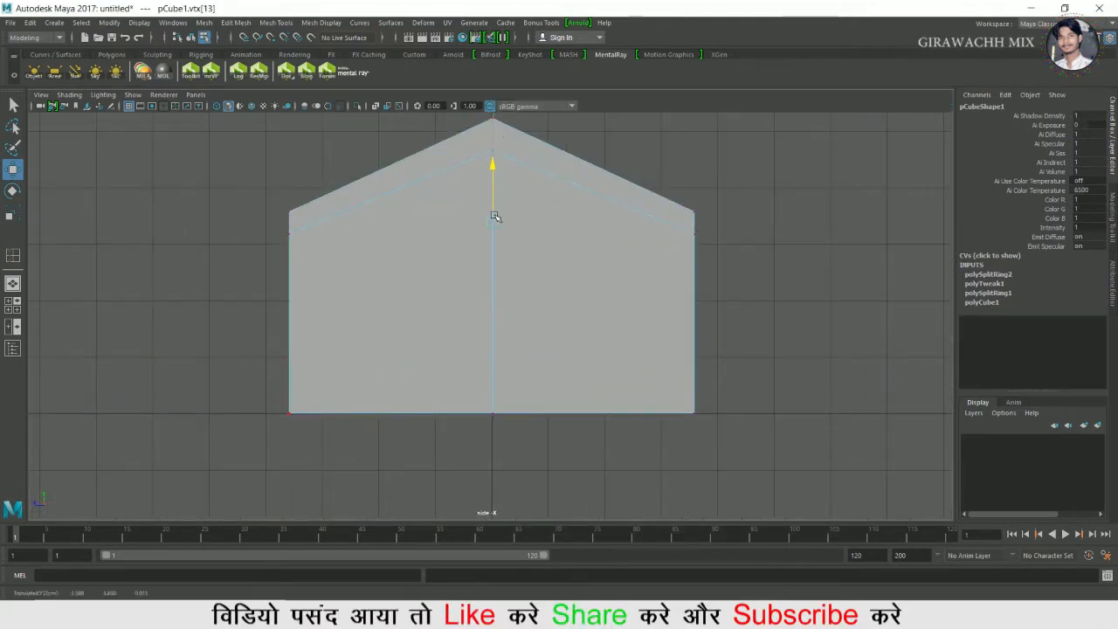
key("ctrl+z")
scroll(524, 144, "up", 2)
middle_click_drag(524, 142, 524, 265, "alt")
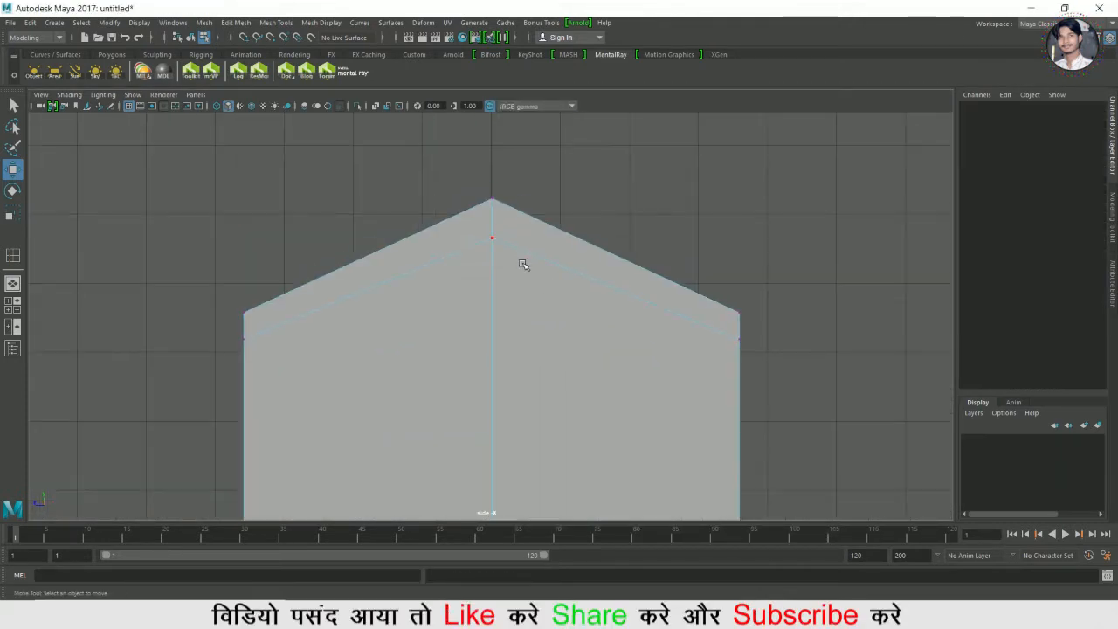
left_click(508, 250)
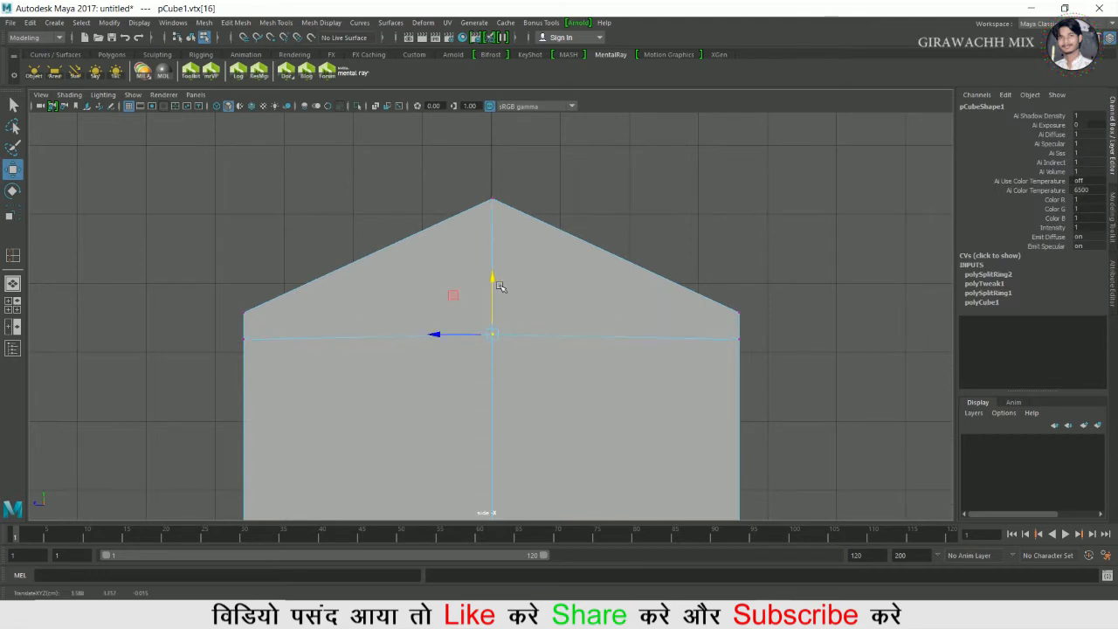
scroll(742, 396, "up", 2)
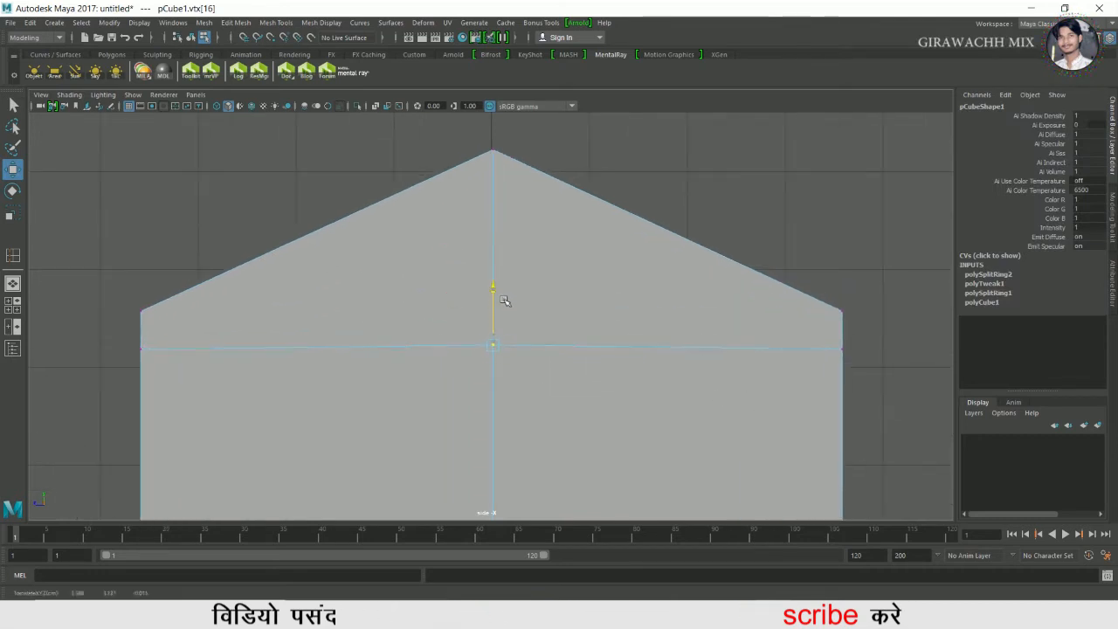
scroll(504, 301, "up", 1)
middle_click_drag(504, 302, 508, 254, "alt")
Insert two vertical edge loops, one on each side of the gable wall's center line, to mark the doorway width
scroll(515, 262, "down", 6)
scroll(524, 264, "up", 3)
right_click_drag(550, 270, 488, 275)
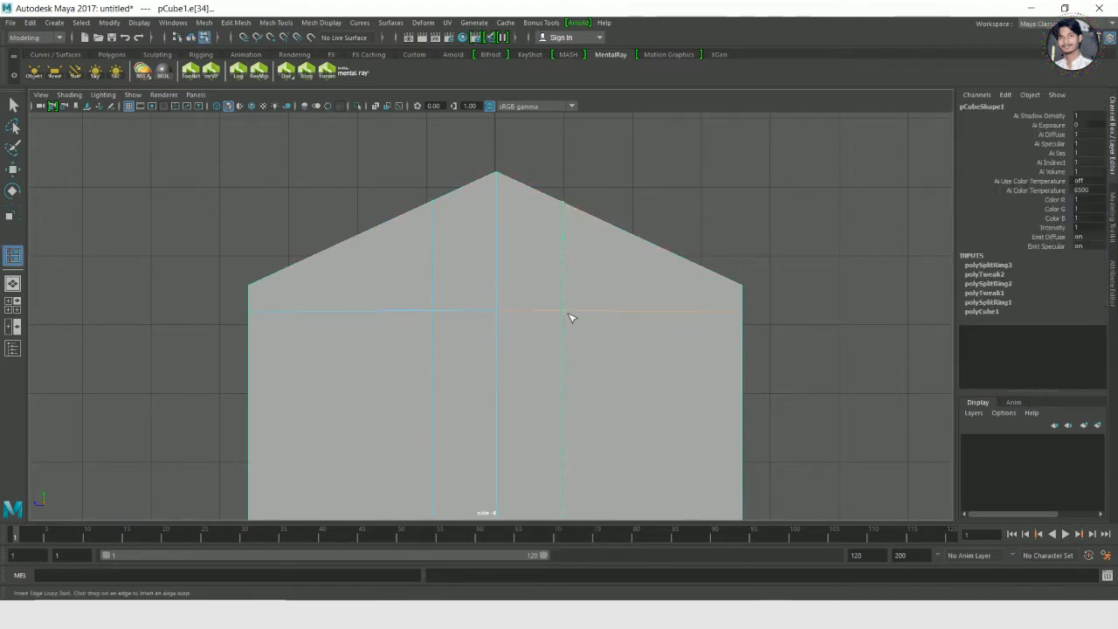
scroll(559, 288, "down", 5)
left_click_drag(559, 288, 451, 270, "alt")
key("space")
key("space")
scroll(638, 262, "down", 4)
scroll(601, 339, "up", 2)
Insert a horizontal edge loop around the house just above its base
right_click_drag(452, 270, 460, 304)
left_click_drag(460, 304, 524, 323, "alt")
right_click_drag(468, 379, 525, 359)
right_click_drag(449, 318, 376, 334, "shift")
left_click_drag(511, 478, 494, 476)
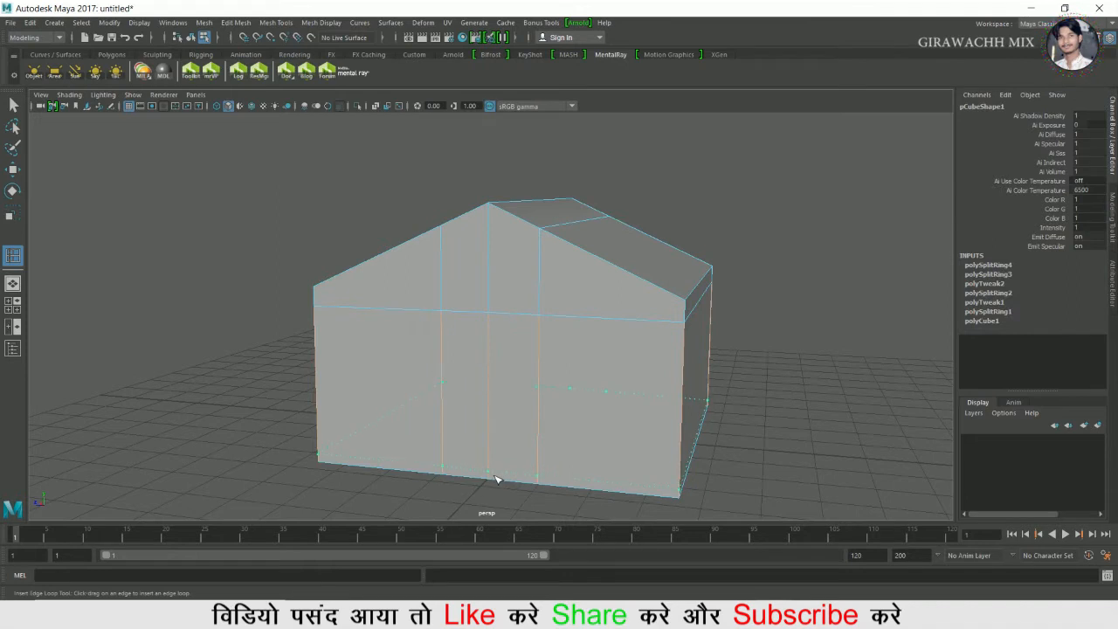
Delete the two center faces of the gable wall between the base and eave loops to open a doorway, and return to object mode
key("w")
right_click_drag(513, 270, 515, 309)
left_click(474, 383)
left_click(506, 384, "shift")
key("Delete")
left_click_drag(565, 389, 694, 384, "alt")
right_click_drag(506, 332, 680, 204)
left_click_drag(721, 307, 615, 392, "alt")
Hide the viewport grid and view the house from different sides
left_click(128, 109)
left_click_drag(271, 336, 393, 279, "alt")
scroll(262, 305, "down", 5)
left_click_drag(225, 320, 192, 333, "alt")
scroll(254, 342, "up", 5)
left_click_drag(270, 346, 415, 367, "alt")
Preview the house as a smoothed mesh and switch back to the unsmoothed display
left_click(416, 366)
key("3")
left_click_drag(497, 362, 576, 294, "alt")
left_click(707, 306)
left_click(576, 294)
key("1")
left_click(710, 341)
Select the two long eave edges of the roof and extrude them outward as overhangs
left_click_drag(375, 340, 428, 402, "alt")
left_click(524, 339)
scroll(384, 314, "up", 2)
right_click_drag(376, 315, 374, 282)
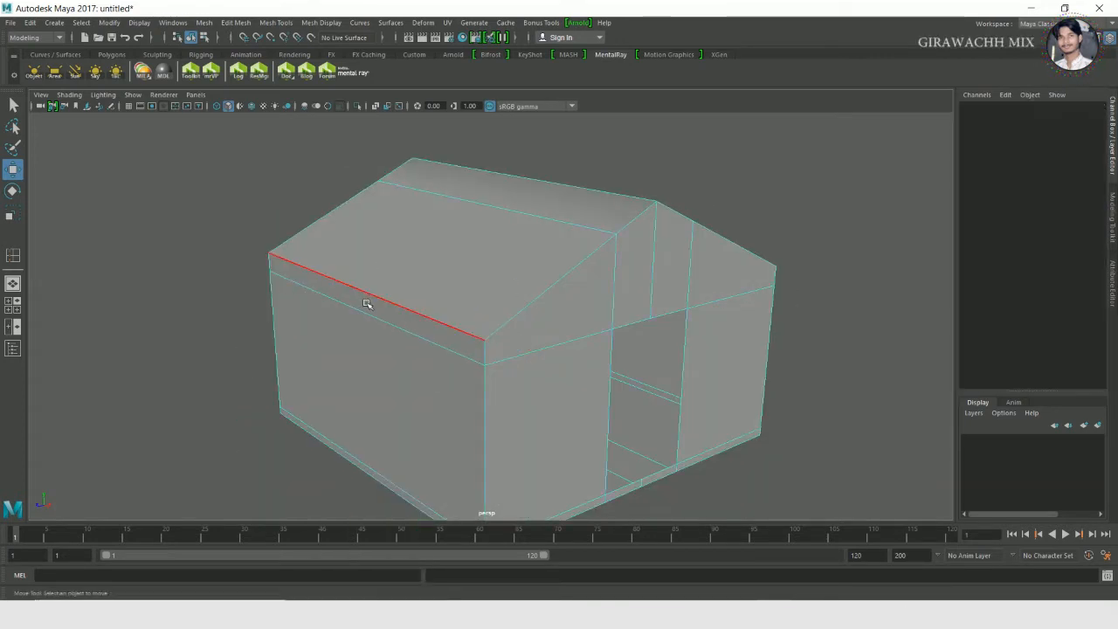
left_click(366, 301)
left_click_drag(366, 302, 153, 292, "alt")
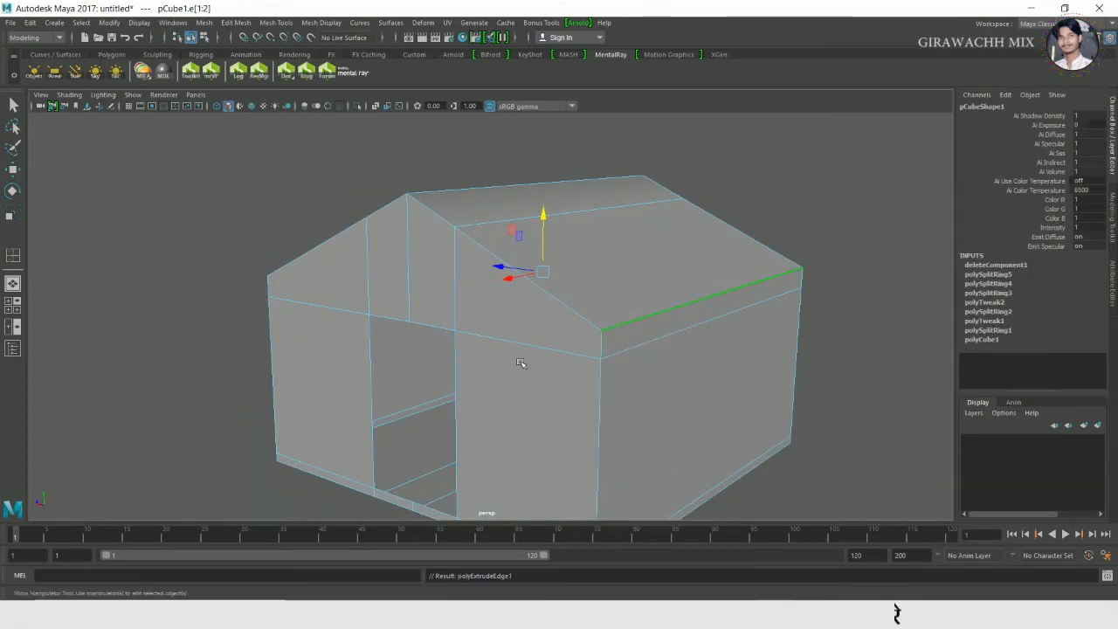
key("ctrl+e")
left_click_drag(445, 342, 520, 342, "alt")
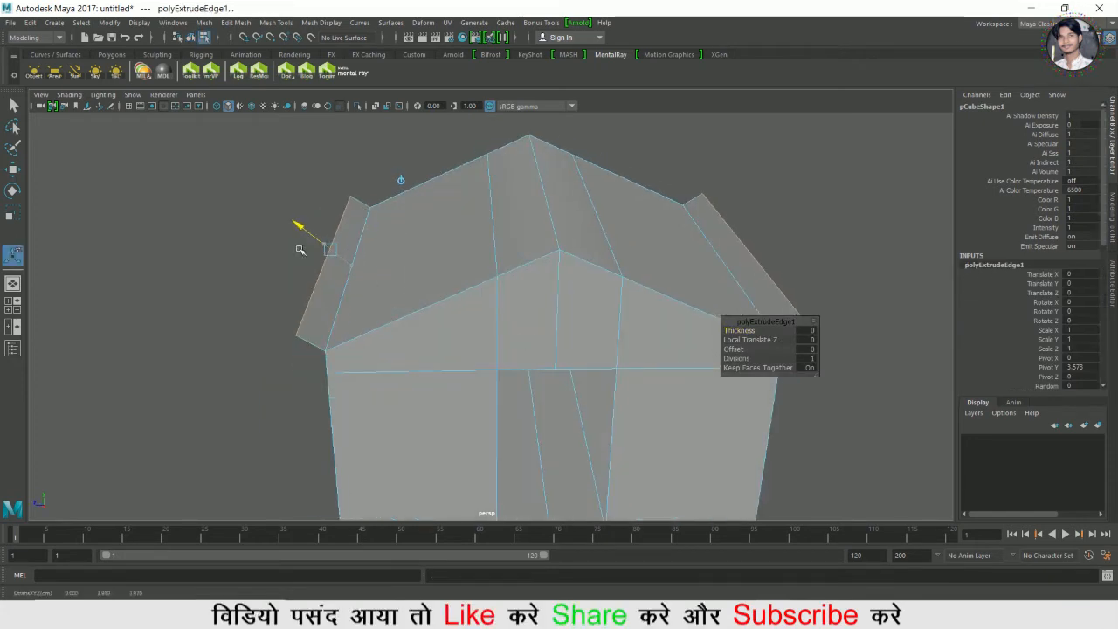
Lower the extruded overhang edges in the side view so they continue the slope of the roof
key("w")
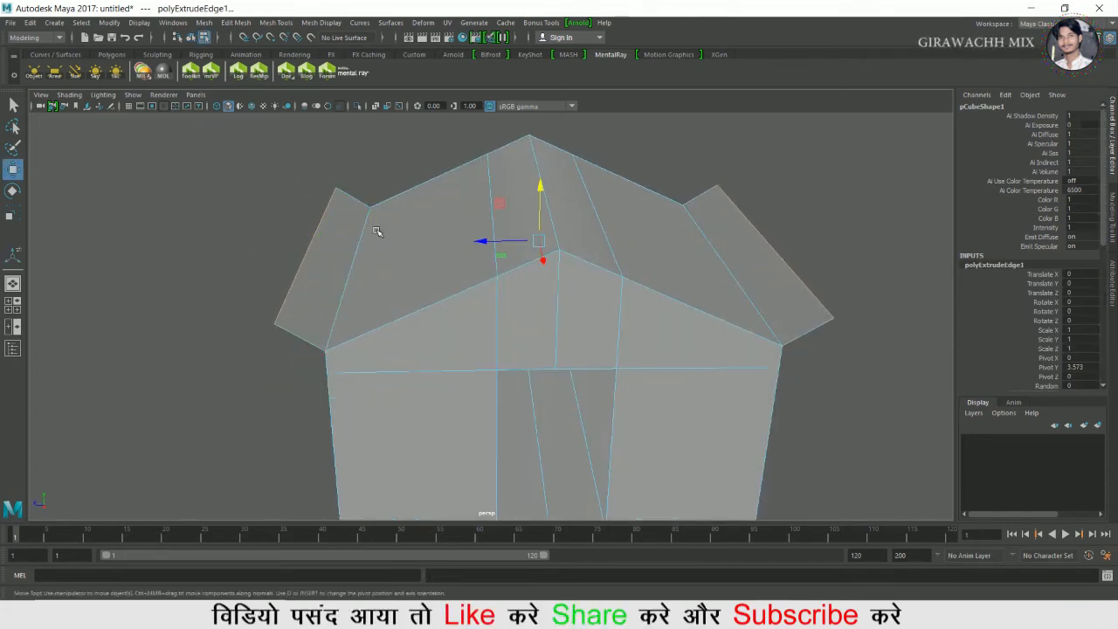
left_click_drag(431, 339, 429, 308, "alt")
key("space")
key("space")
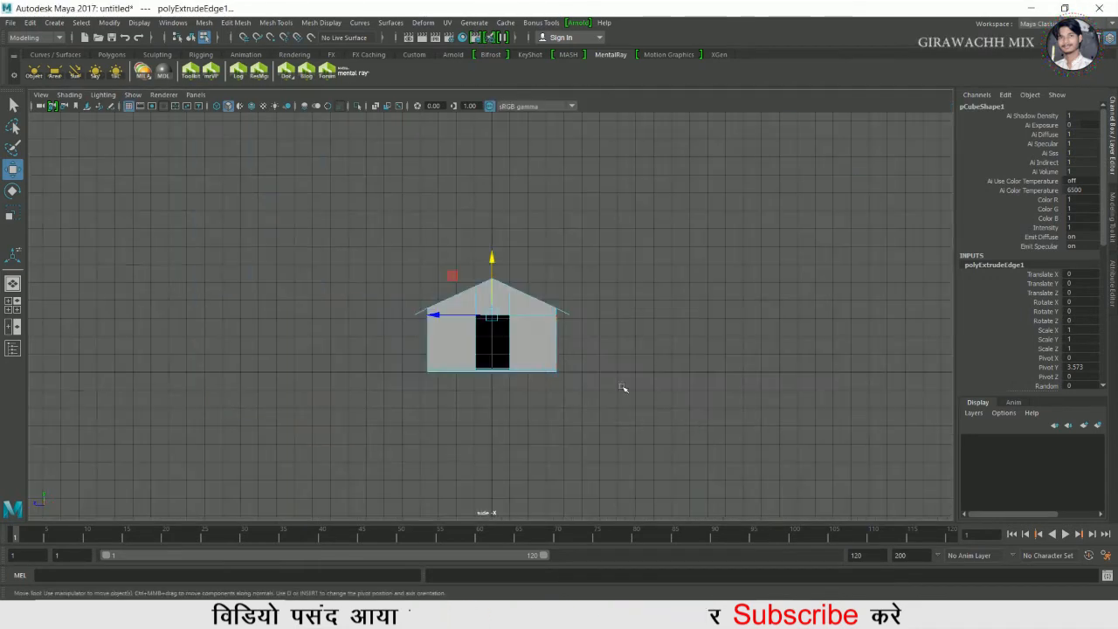
scroll(624, 386, "up", 5)
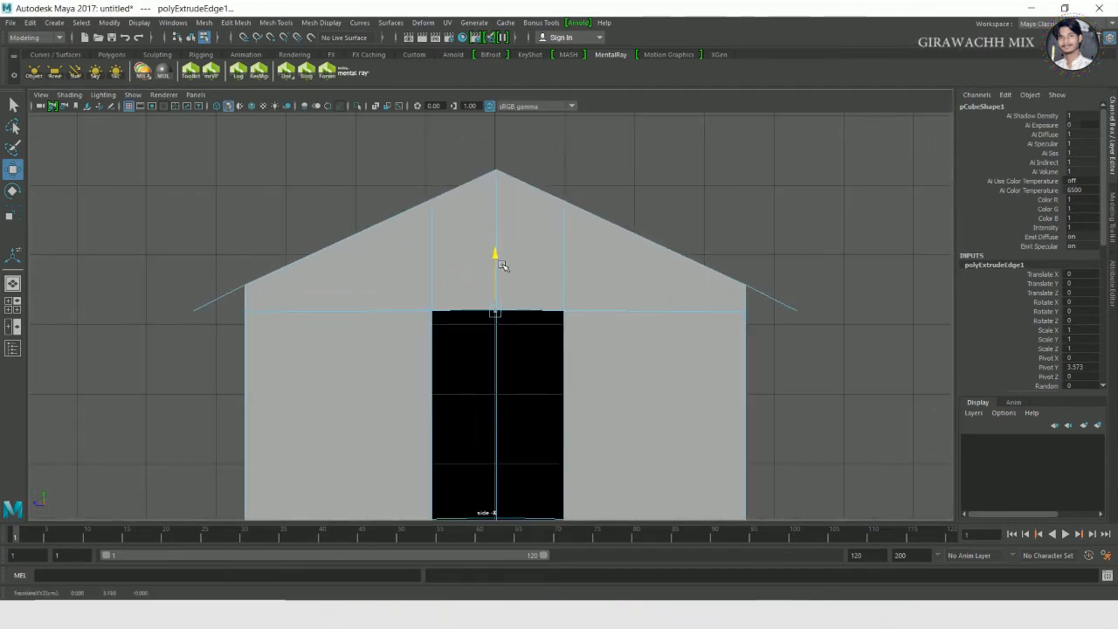
scroll(463, 296, "down", 5)
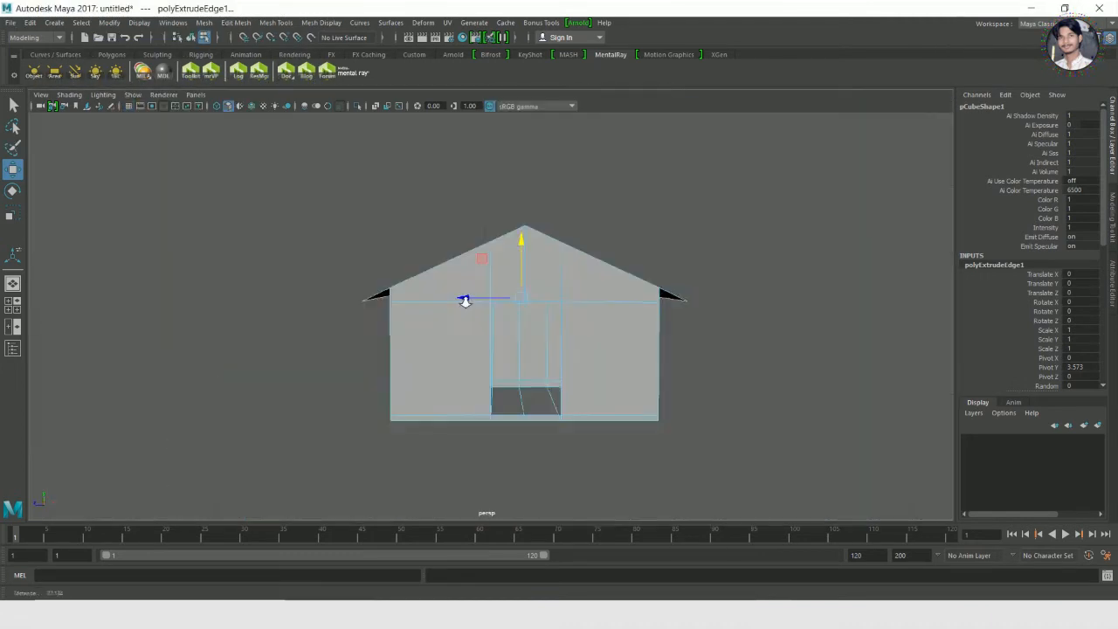
Return to object mode and examine the underside of the roof overhangs from several angles
right_click(599, 292)
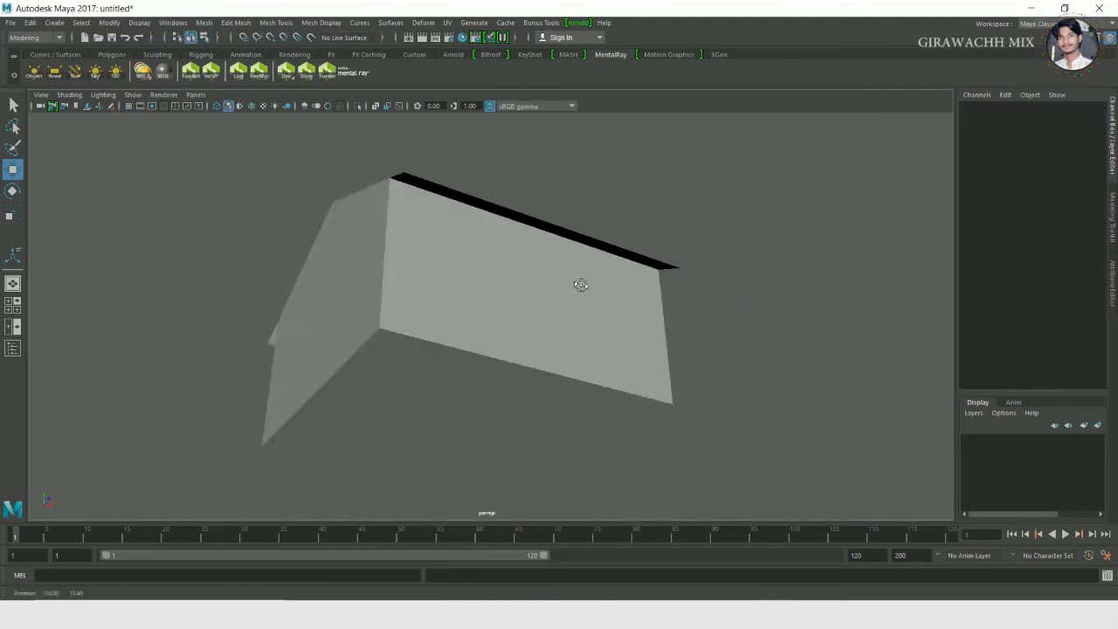
left_click_drag(581, 284, 546, 262, "alt")
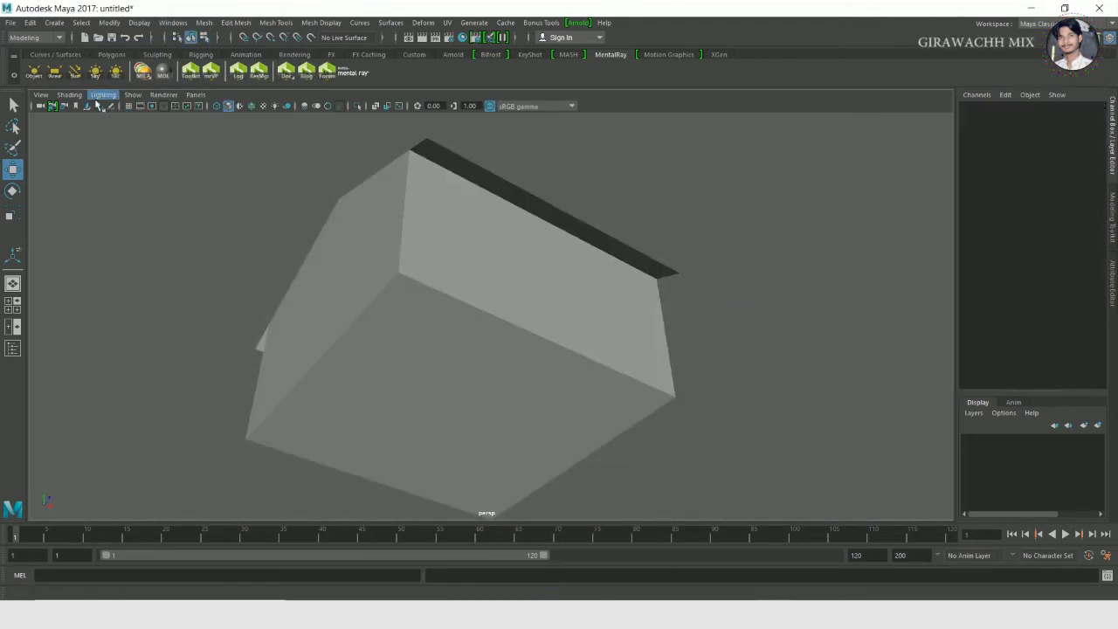
left_click(104, 95)
left_click(104, 97)
left_click_drag(392, 237, 443, 298, "alt")
scroll(436, 314, "down", 5)
scroll(441, 300, "up", 1)
Select the roof faces and extrude them upward to give the roof thickness
left_click(456, 304)
right_click_drag(427, 287, 429, 317)
left_click(388, 297)
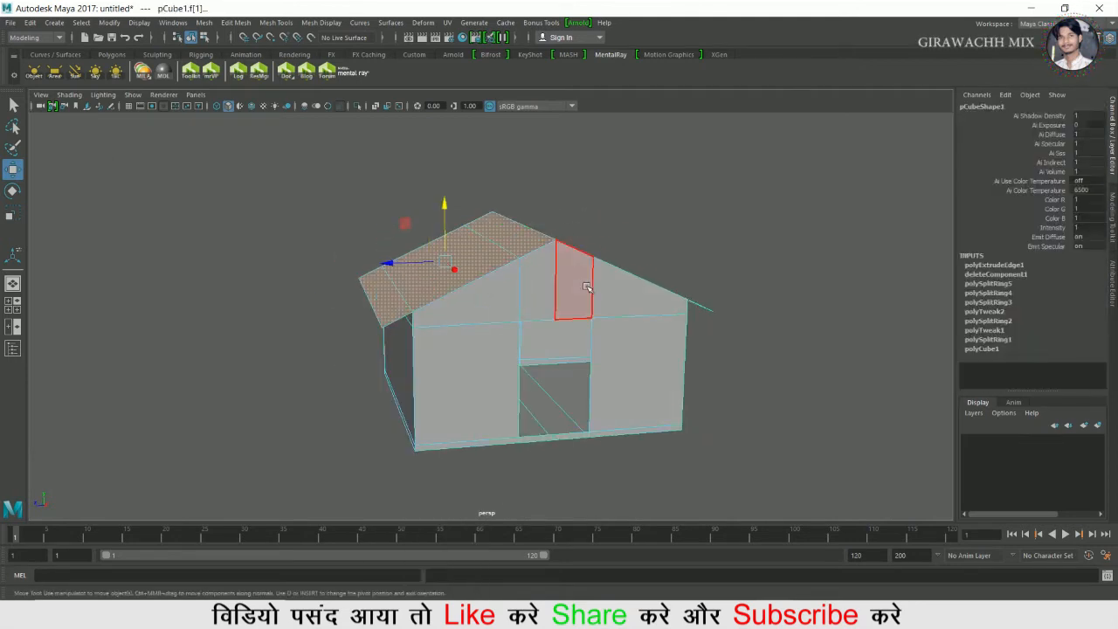
left_click_drag(587, 287, 548, 289, "alt")
right_click_drag(572, 287, 570, 319, "shift")
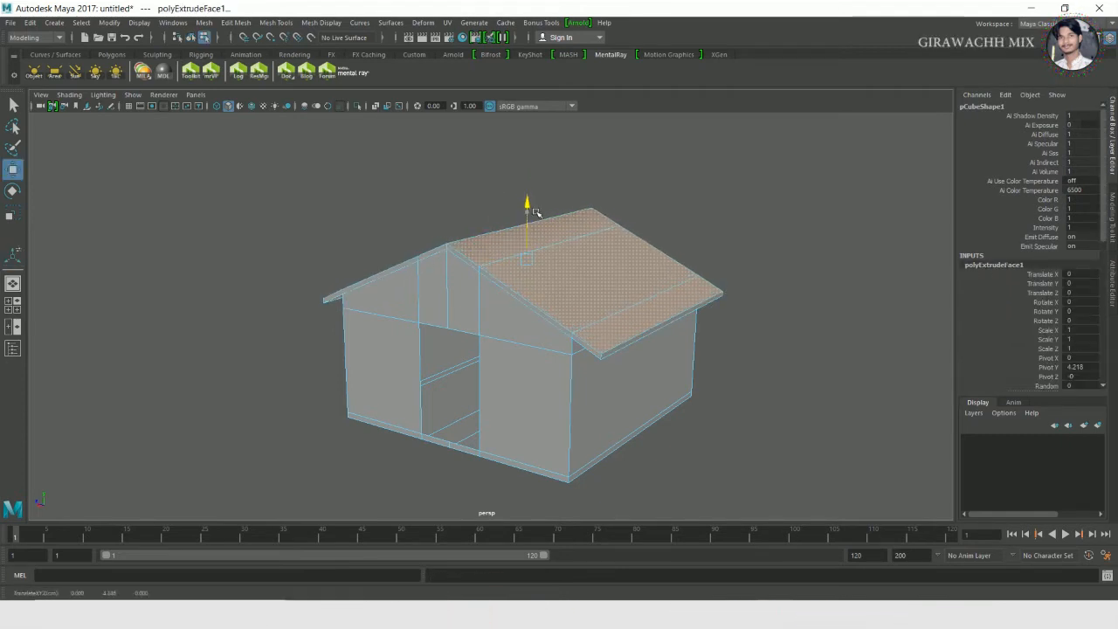
Check the thickened roof from several angles in object mode and undo the last changes
left_click_drag(666, 275, 507, 284, "alt")
right_click_drag(509, 283, 550, 253)
left_click(616, 224)
left_click_drag(616, 224, 502, 214, "alt")
left_click(550, 257)
left_click_drag(555, 262, 621, 277, "alt")
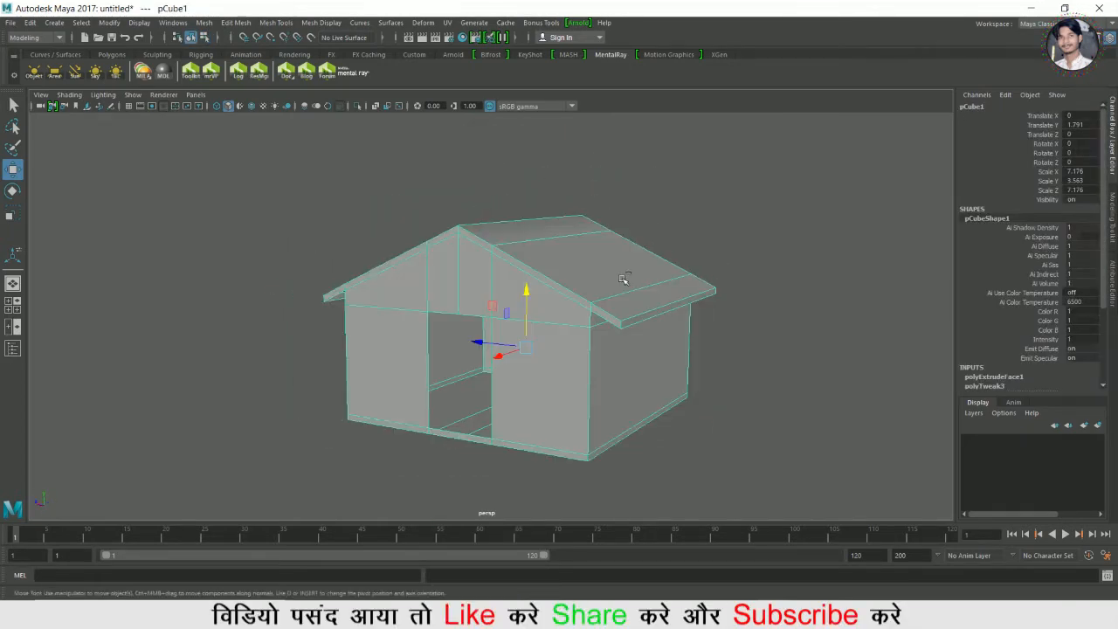
key("ctrl+z")
key("ctrl+z")
Try to thicken the whole house by extruding and scaling all its faces, and undo the extrusion
right_click_drag(587, 258, 572, 319)
double_click(591, 287)
left_click_drag(403, 339, 411, 293, "alt")
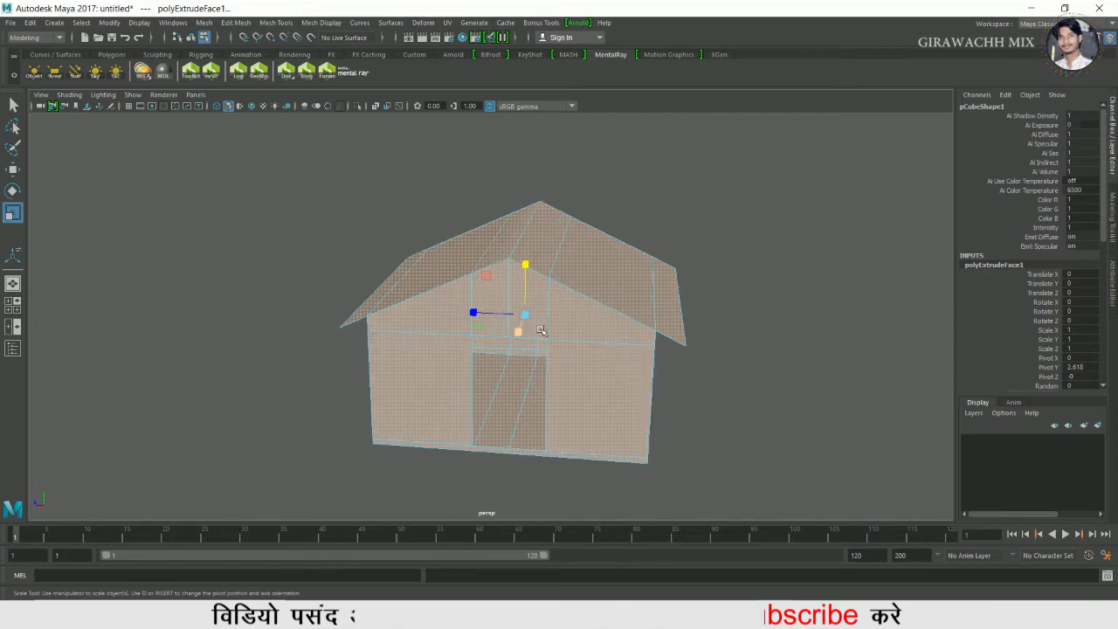
left_click_drag(548, 330, 505, 340, "alt")
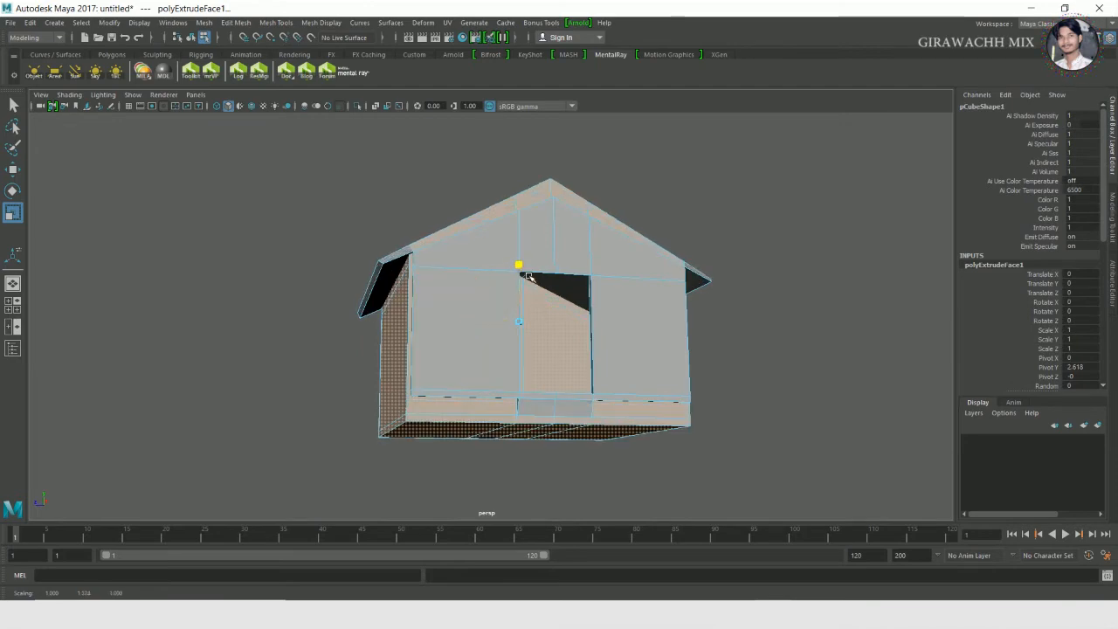
left_click_drag(526, 280, 599, 354, "alt")
key("ctrl+z")
key("ctrl+z")
key("ctrl+z")
key("ctrl+z")
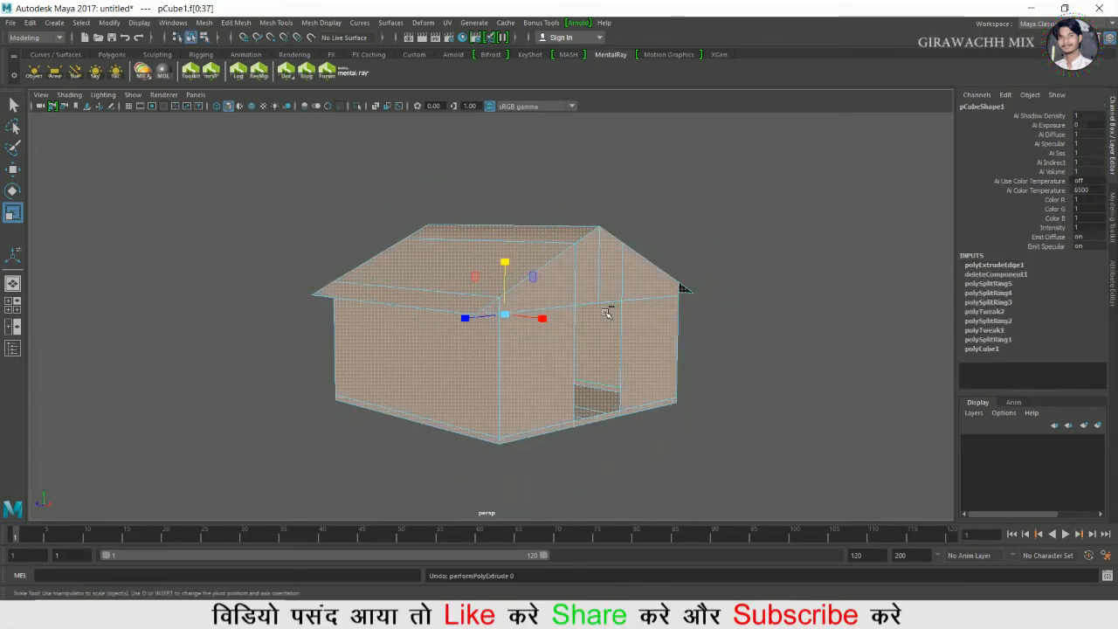
Return to object mode and examine the walls and eaves from several sides
right_click_drag(599, 301, 660, 246)
mouse_move(697, 274)
left_mouse_down("alt")
mouse_move(664, 271)
mouse_move(703, 288)
left_mouse_up("alt")
scroll(665, 270, "up", 3)
left_click(654, 344)
left_click_drag(653, 344, 436, 341, "alt")
Try to extrude the outer faces of the house and scale them outward, and undo the attempt
right_click_drag(440, 270, 442, 305)
scroll(457, 317, "down", 5)
left_click_drag(445, 334, 511, 334, "alt")
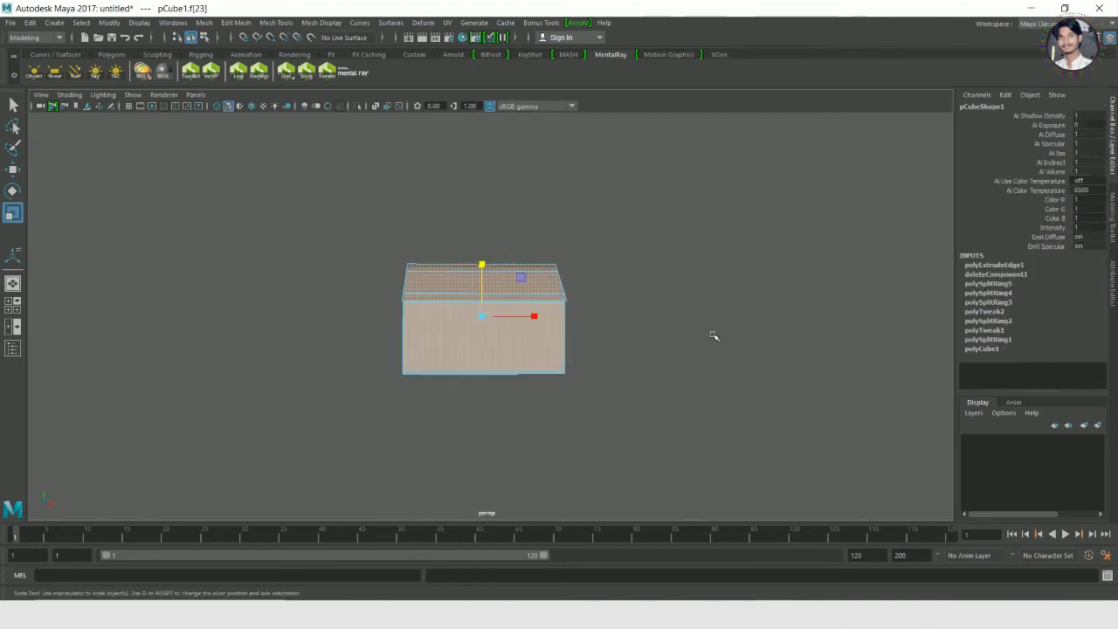
right_click_drag(544, 337, 549, 375, "shift")
left_click_drag(445, 386, 511, 418, "alt")
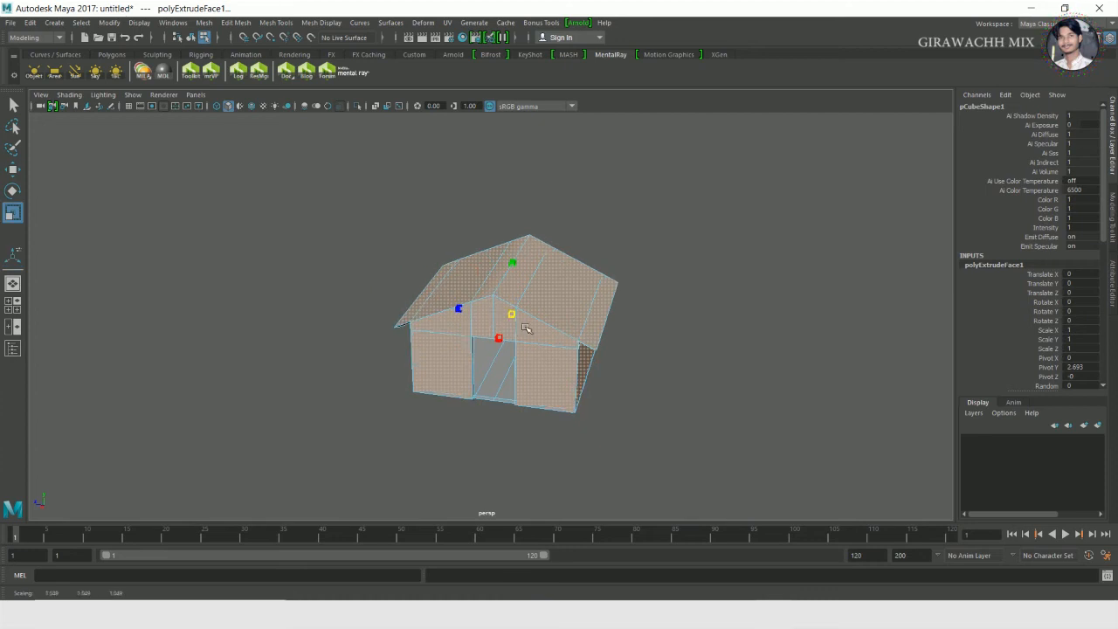
left_click_drag(526, 329, 606, 401, "alt")
right_click_drag(608, 269, 709, 256)
left_click_drag(709, 256, 717, 365, "alt")
key("ctrl+z")
key("ctrl+z")
key("ctrl+z")
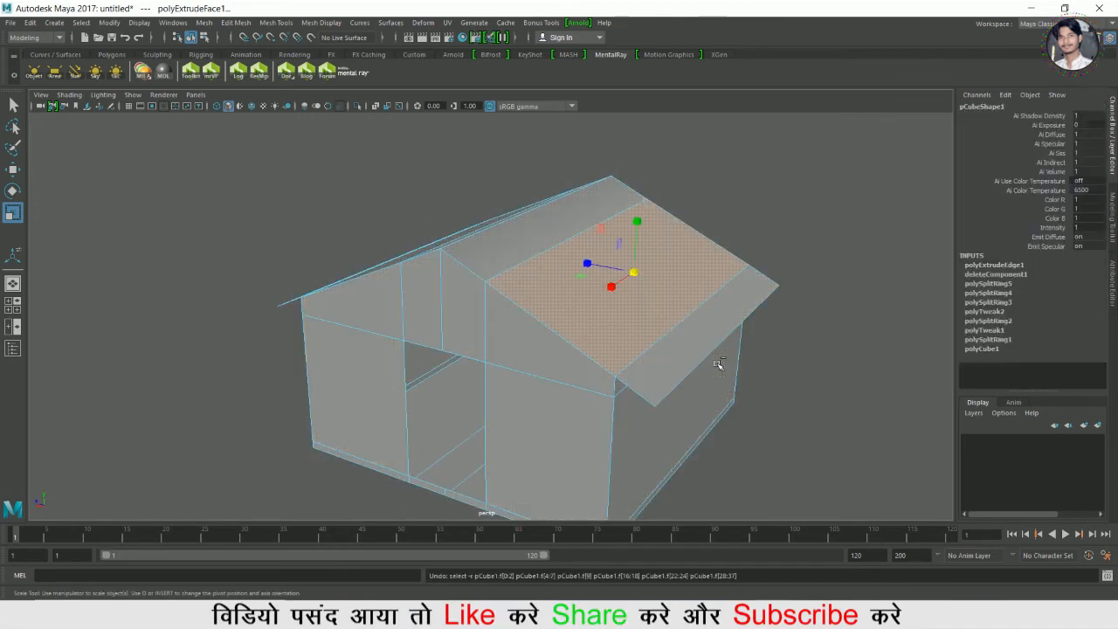
Select all faces of both roof slopes, including the eave overhangs, and extrude them upward to thicken the roof
left_click_drag(253, 271, 489, 259, "alt")
right_click_drag(489, 259, 494, 293)
left_click(430, 315)
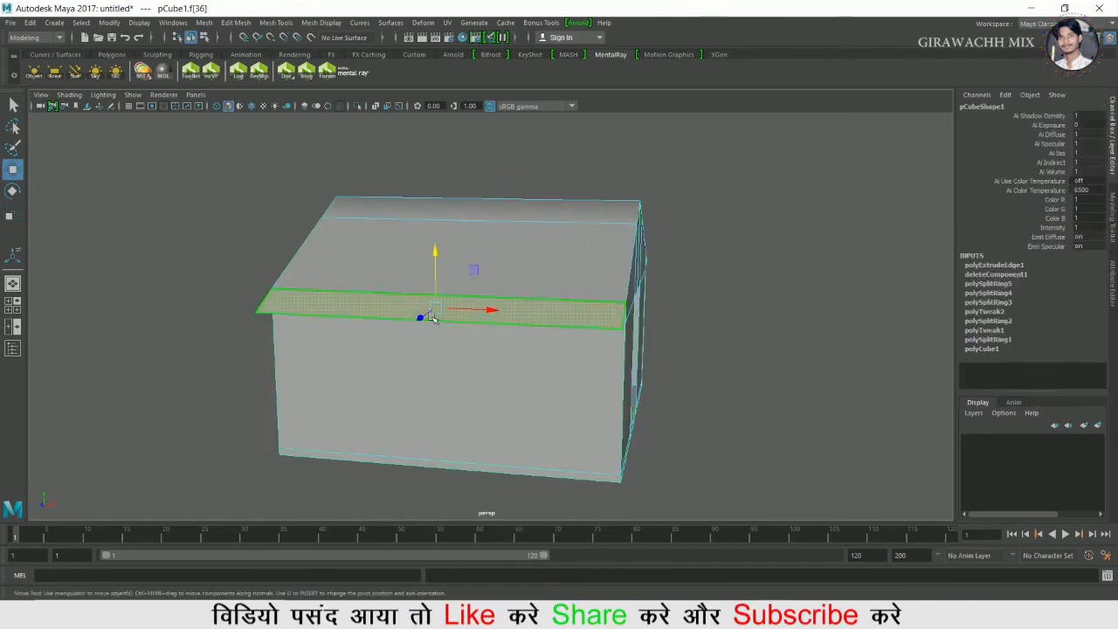
left_click_drag(430, 315, 209, 323, "alt")
double_click(710, 334, "shift")
left_click(631, 294)
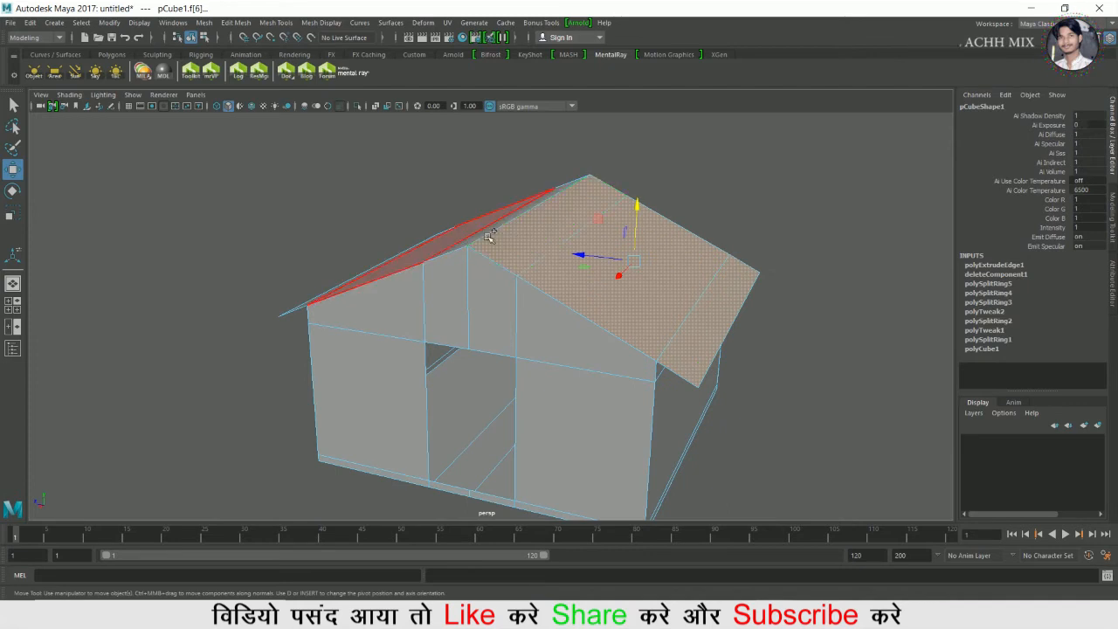
left_click(489, 236, "shift")
left_click_drag(490, 236, 454, 288, "alt")
left_click_drag(394, 321, 457, 332, "alt")
right_click_drag(515, 259, 443, 239, "shift")
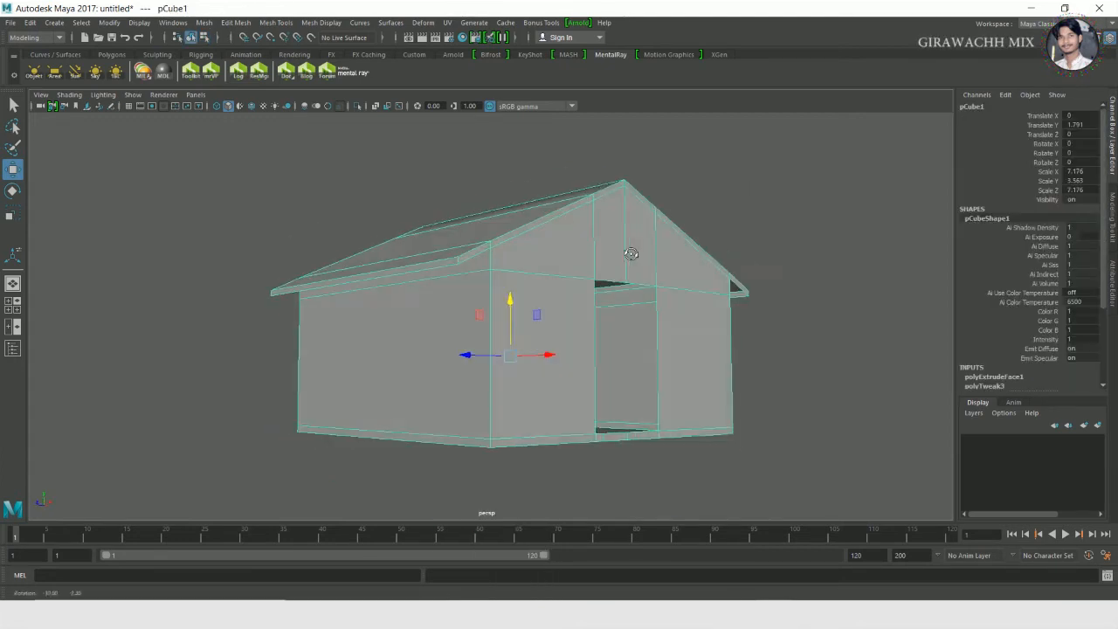
Select the gable and front wall faces around the doorway and extrude them slightly, with a local Z translation of about 0.028
left_click_drag(632, 253, 641, 253, "alt")
right_click_drag(591, 231, 594, 258)
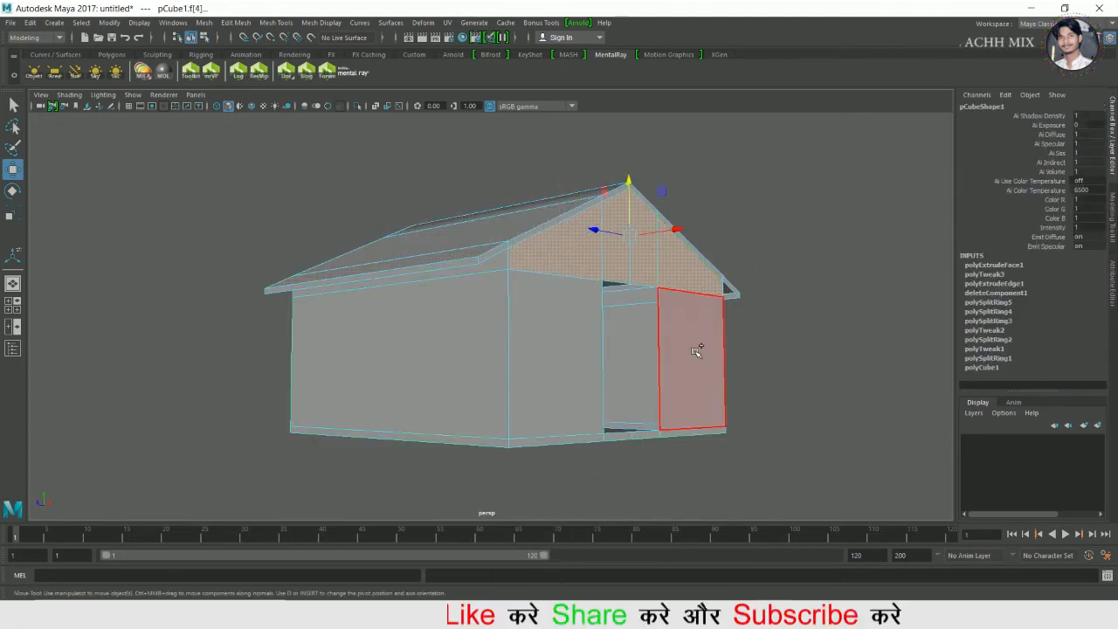
left_click(696, 351, "shift")
left_click(690, 437, "shift")
right_click_drag(655, 351, 656, 384, "shift")
left_click_drag(524, 406, 583, 445, "alt")
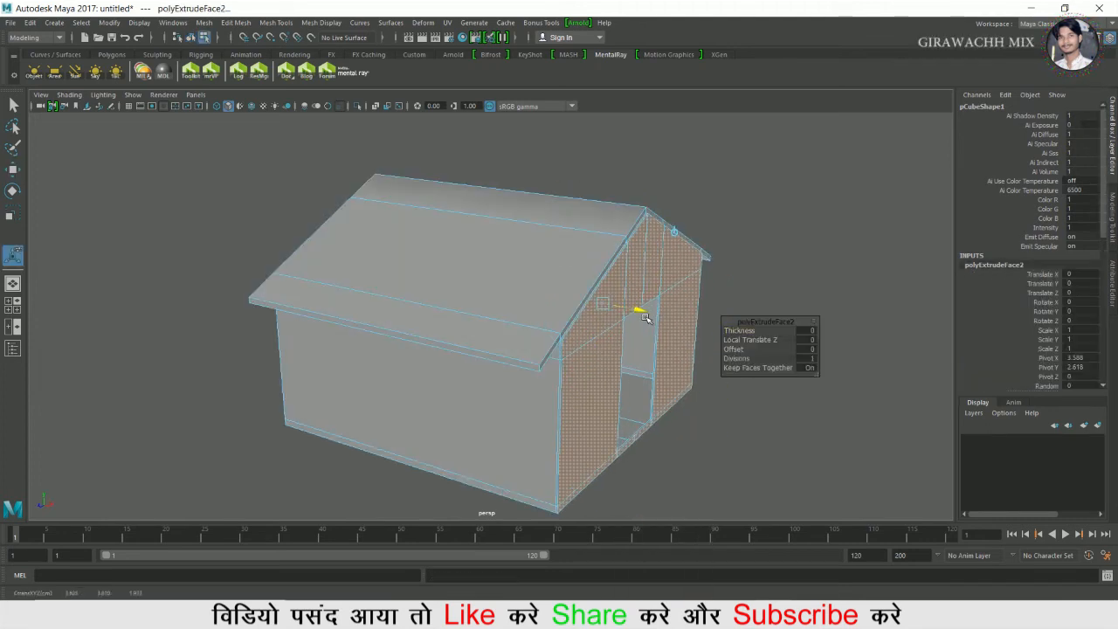
left_click_drag(645, 315, 649, 316)
Try to shift the extruded front wall faces further and undo that move
left_click_drag(594, 350, 463, 375, "alt")
scroll(444, 370, "up", 4)
left_click_drag(327, 309, 266, 340, "alt")
left_click_drag(232, 254, 254, 254)
scroll(255, 255, "down", 4)
left_click_drag(255, 254, 358, 338, "alt")
key("ctrl+z")
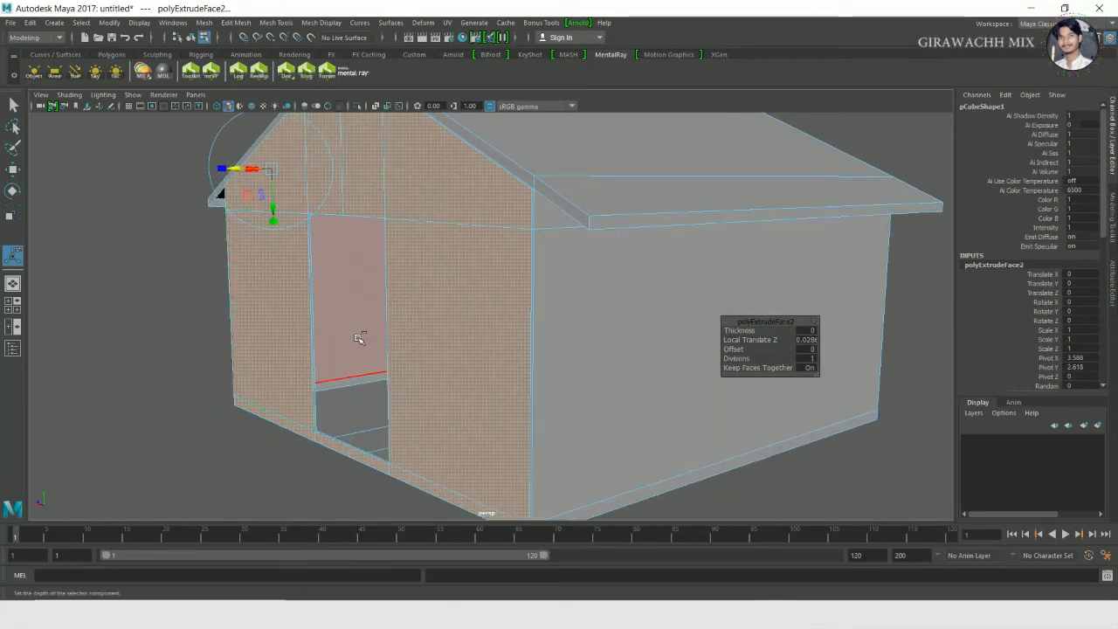
Return to object mode and examine the house from the front around to the long side wall
key("q")
key("F8")
scroll(351, 331, "down", 2)
left_click(237, 341)
left_click_drag(294, 362, 427, 352, "alt")
scroll(420, 353, "down", 4)
left_click_drag(349, 362, 543, 361, "alt")
left_click(543, 361)
scroll(543, 361, "up", 3)
left_click_drag(725, 205, 626, 341, "alt")
Insert two horizontal and five vertical edge loops across the long side wall to outline two window openings
right_click_drag(535, 281, 471, 299, "shift")
left_click_drag(619, 298, 619, 296)
left_click_drag(301, 361, 347, 339, "alt")
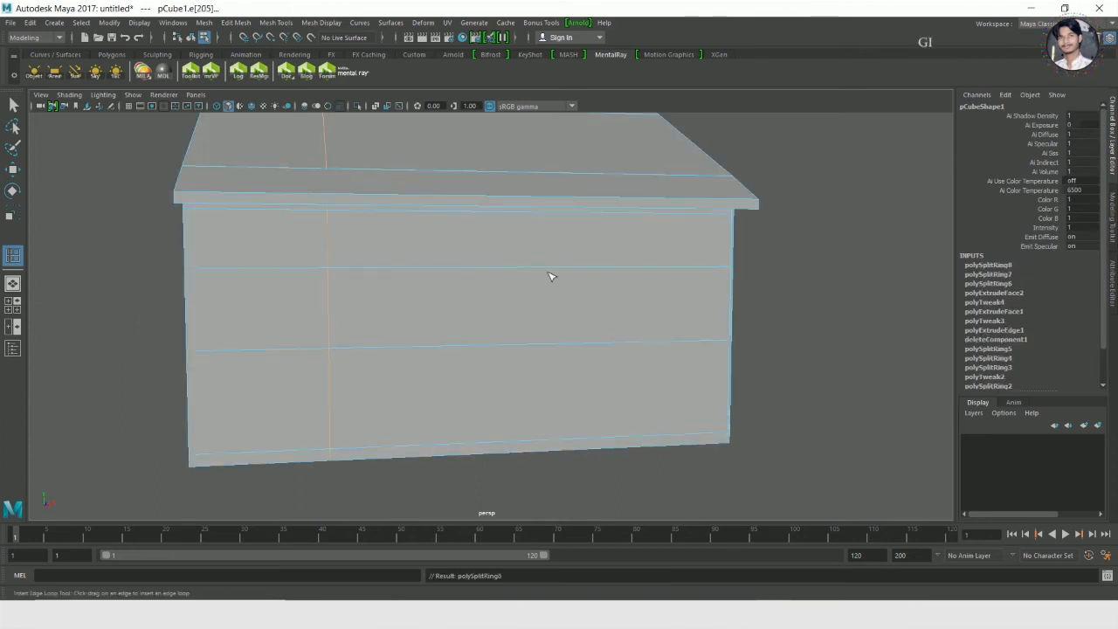
left_click_drag(566, 278, 490, 352, "alt")
left_click(437, 298)
left_click_drag(393, 307, 443, 323, "alt")
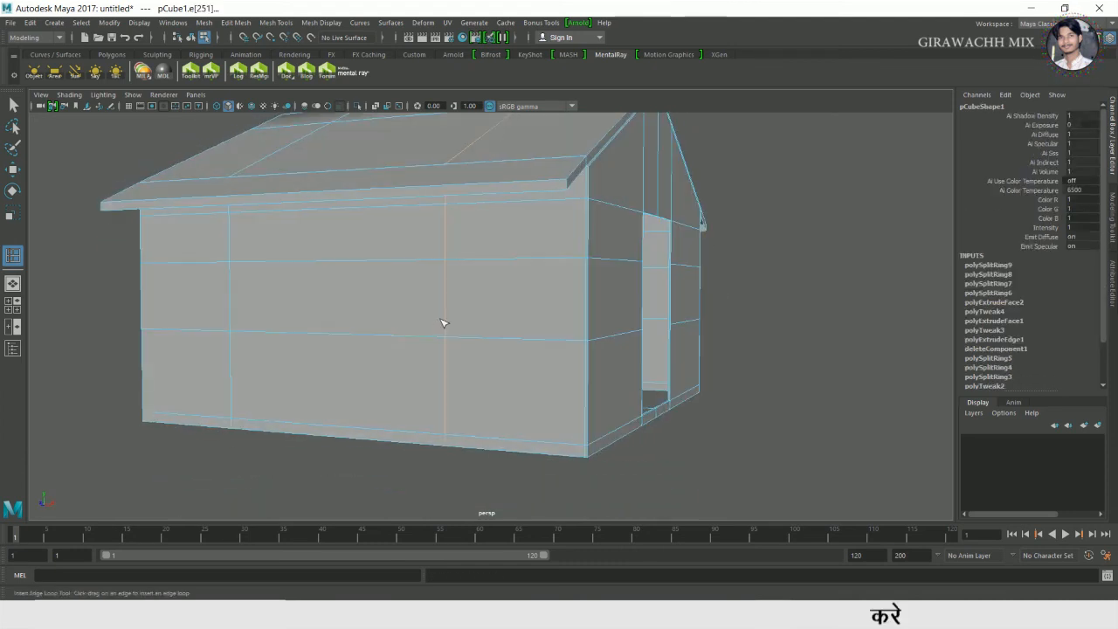
left_click(396, 272)
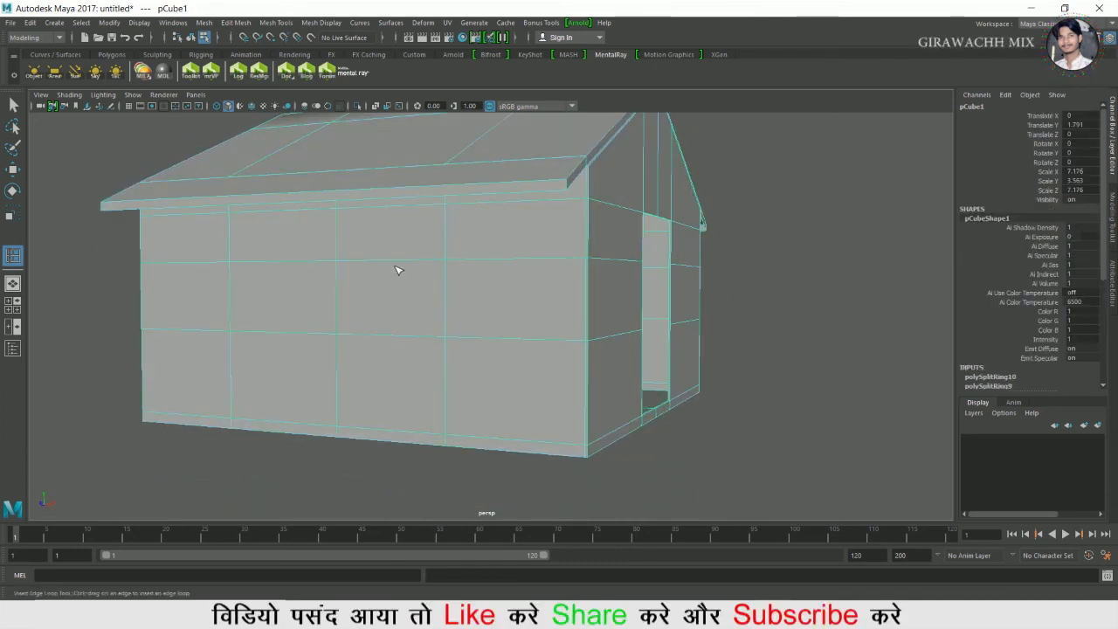
left_click(390, 260)
key("w")
Select the two window faces between the edge loops on the side wall and delete them
right_click_drag(352, 270, 359, 316)
left_click_drag(359, 316, 462, 349, "alt")
left_click(576, 350)
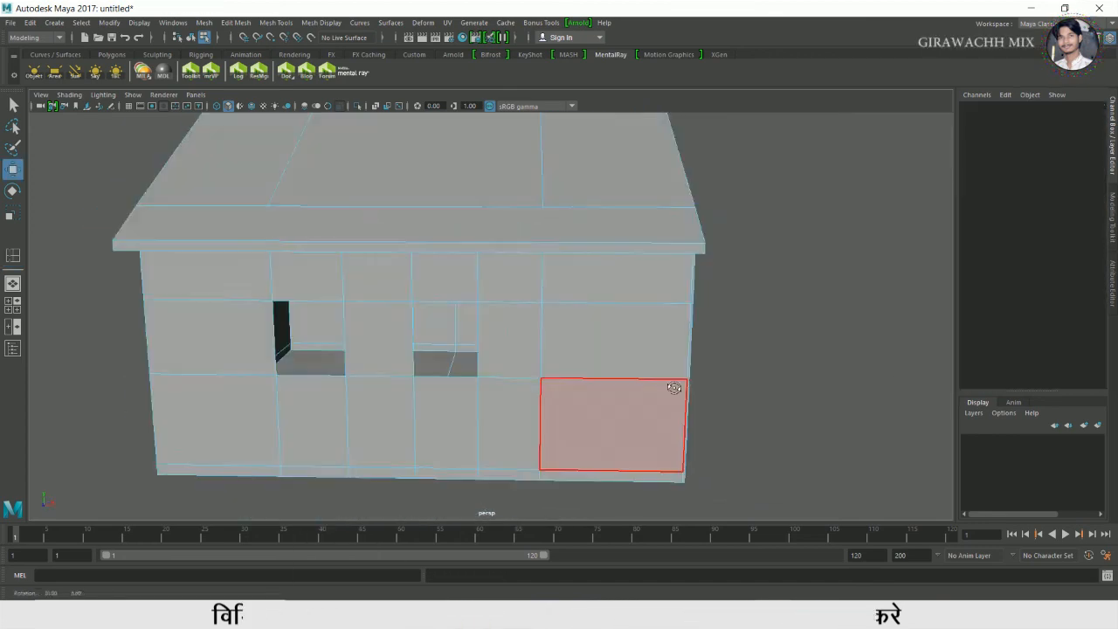
Return to object mode, deselect the house and review it from the front corner
right_click_drag(561, 270, 697, 214)
left_click(742, 275)
scroll(748, 302, "down", 5)
scroll(749, 302, "up", 3)
left_click_drag(749, 302, 698, 360, "alt")
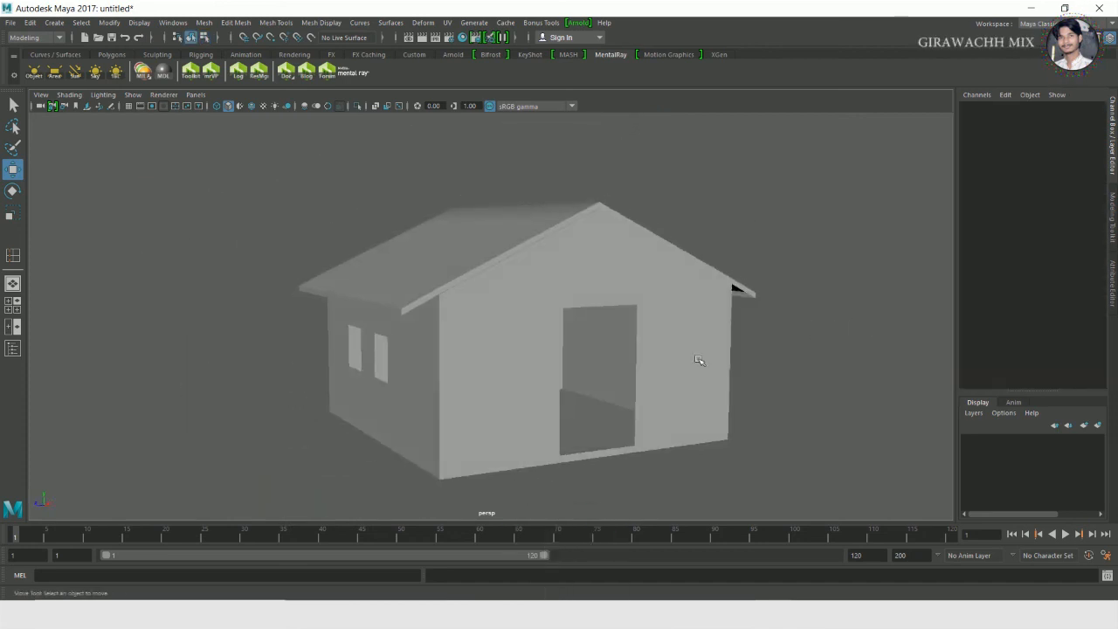